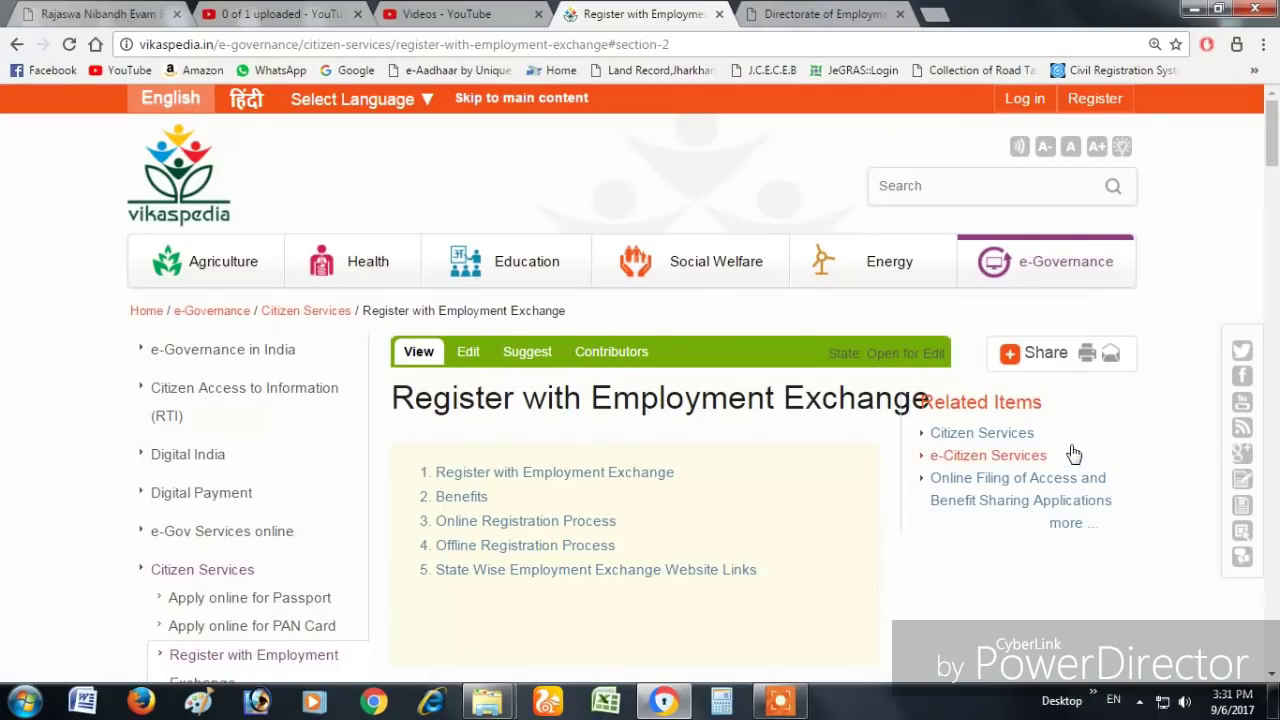
# Open the Jharkhand state Employment Exchange website from the State Wise Employment Exchange Website Links table
pyautogui.moveTo(1273, 166); pyautogui.dragTo(1276, 390)
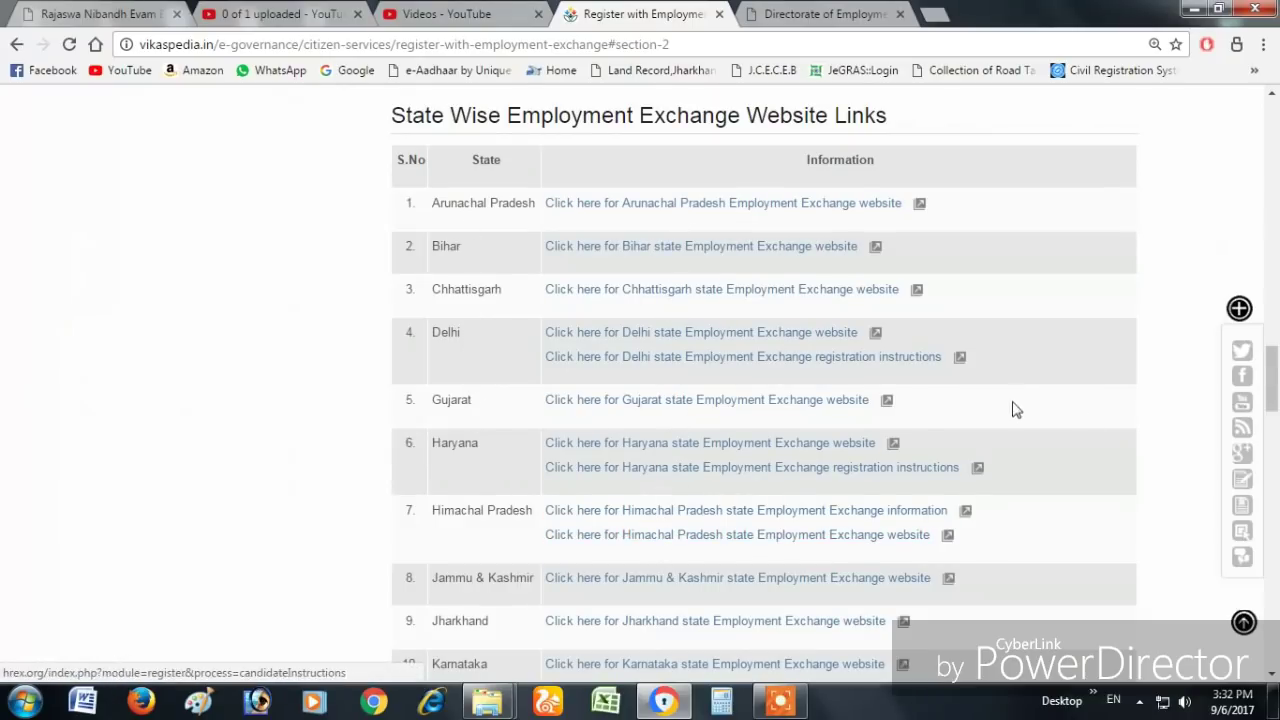
pyautogui.scroll(-4, 1274, 395)
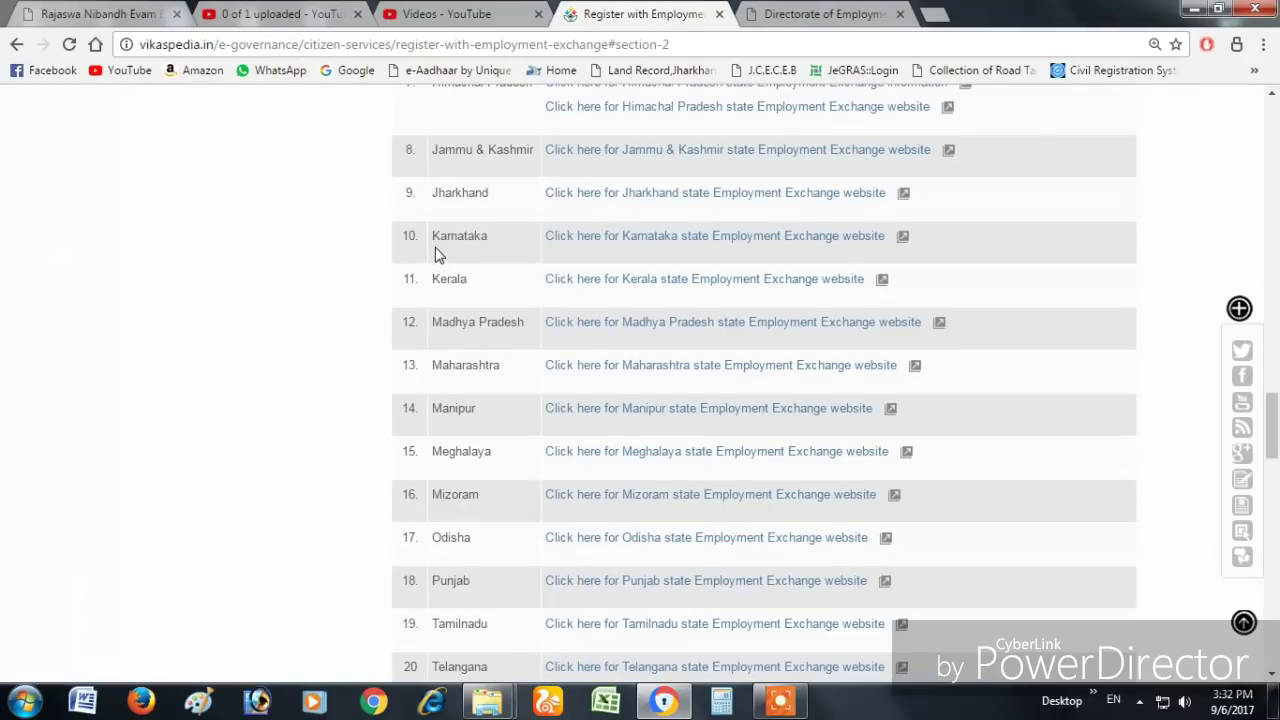
pyautogui.click(644, 194)
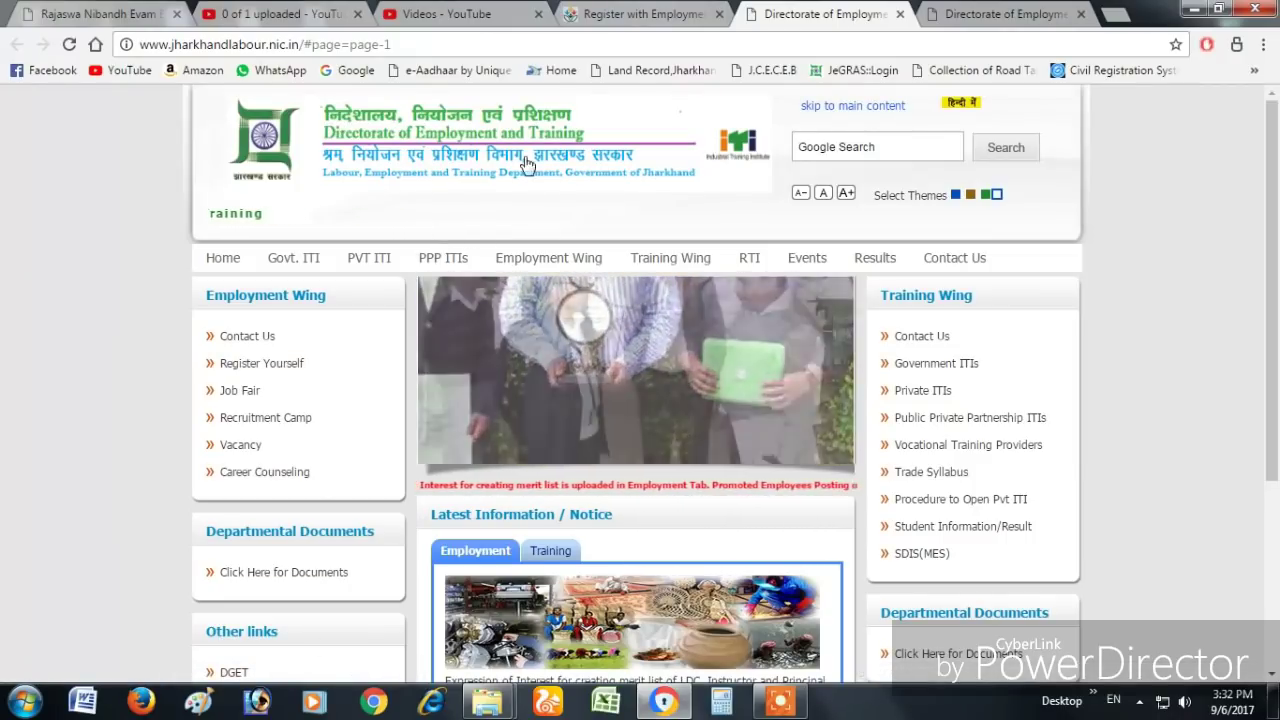
# Go to Register Yourself in the Employment Wing and start a New Job Seeker registration on Jharkhand Rojgar
pyautogui.click(246, 368)
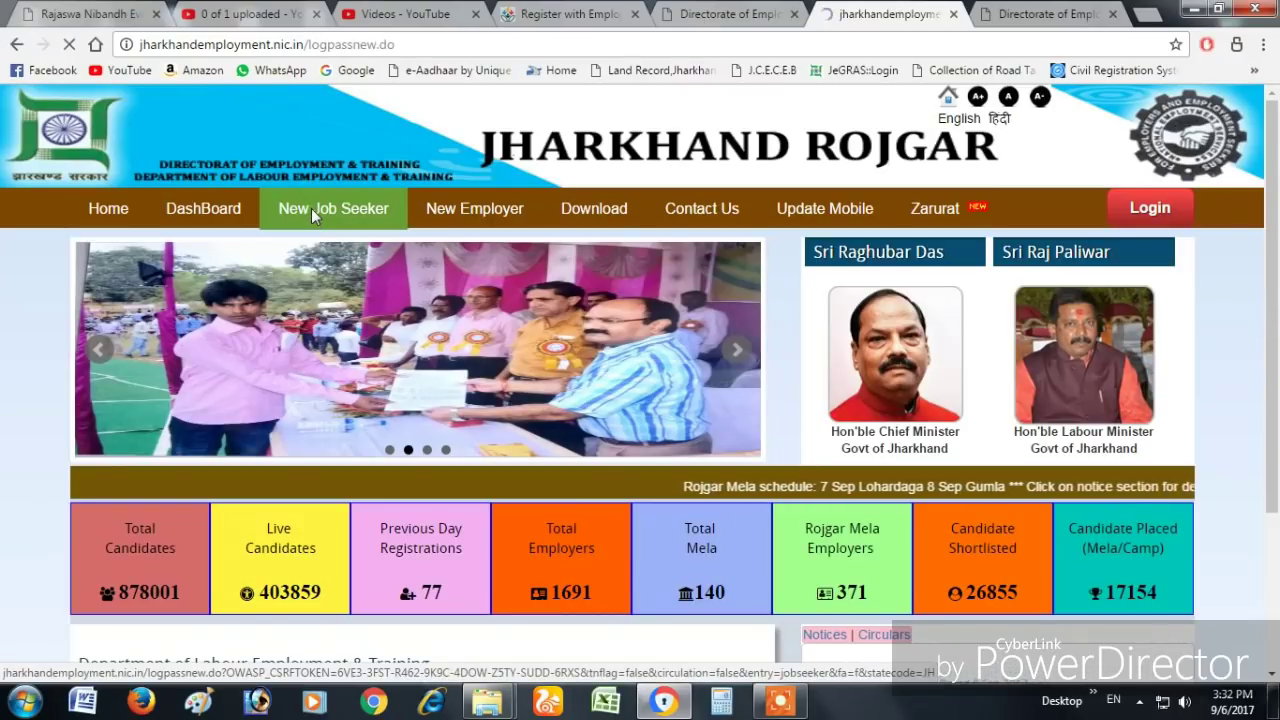
pyautogui.click(314, 216)
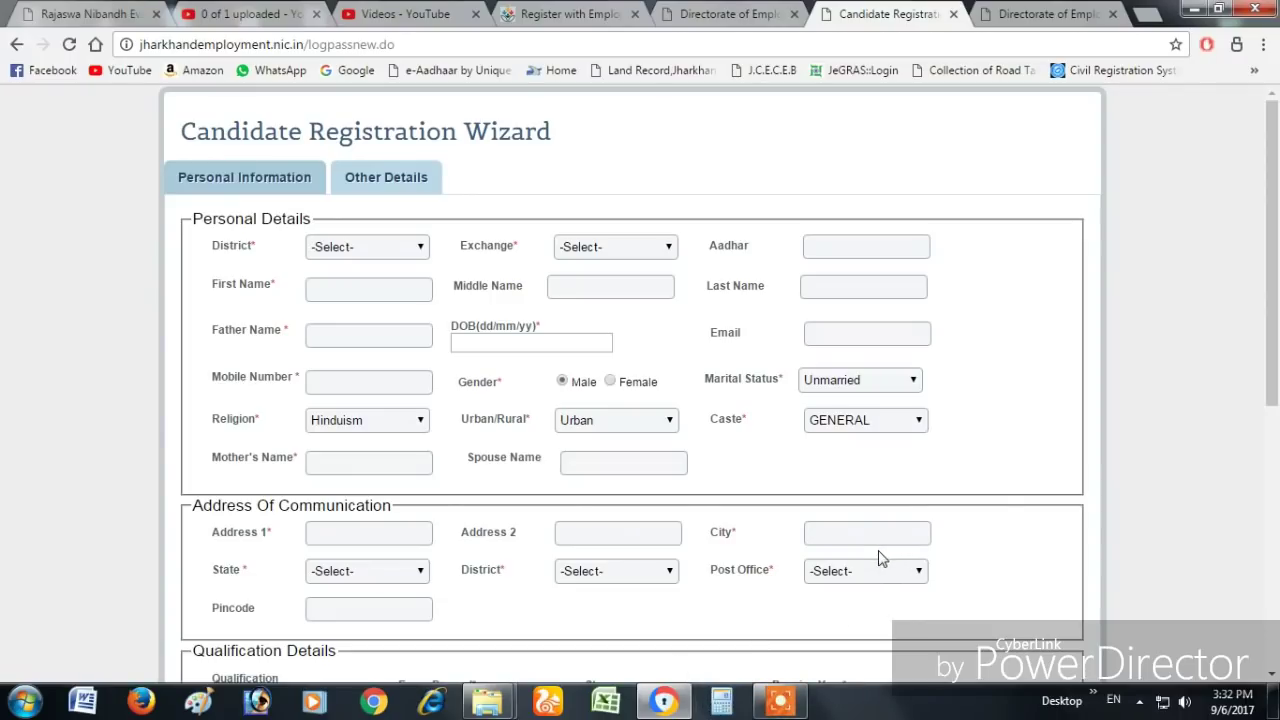
pyautogui.click(780, 700)
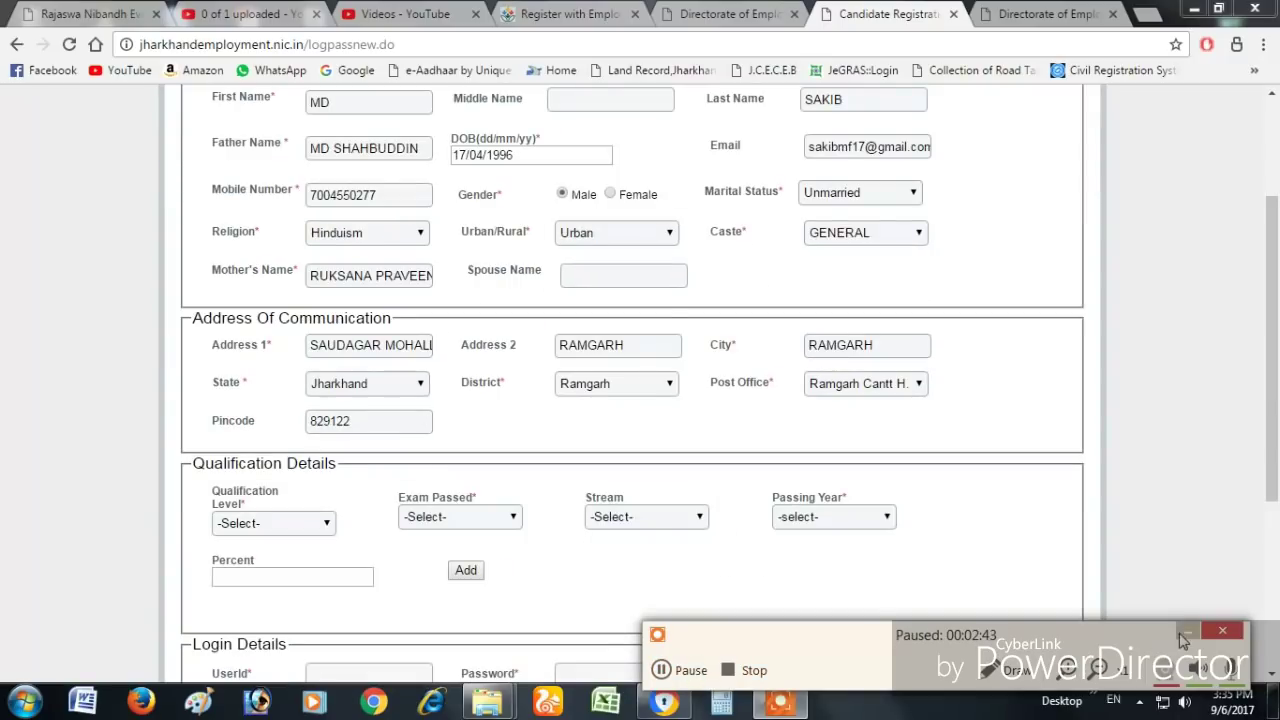
pyautogui.click(668, 670)
pyautogui.scroll(1, 1050, 563)
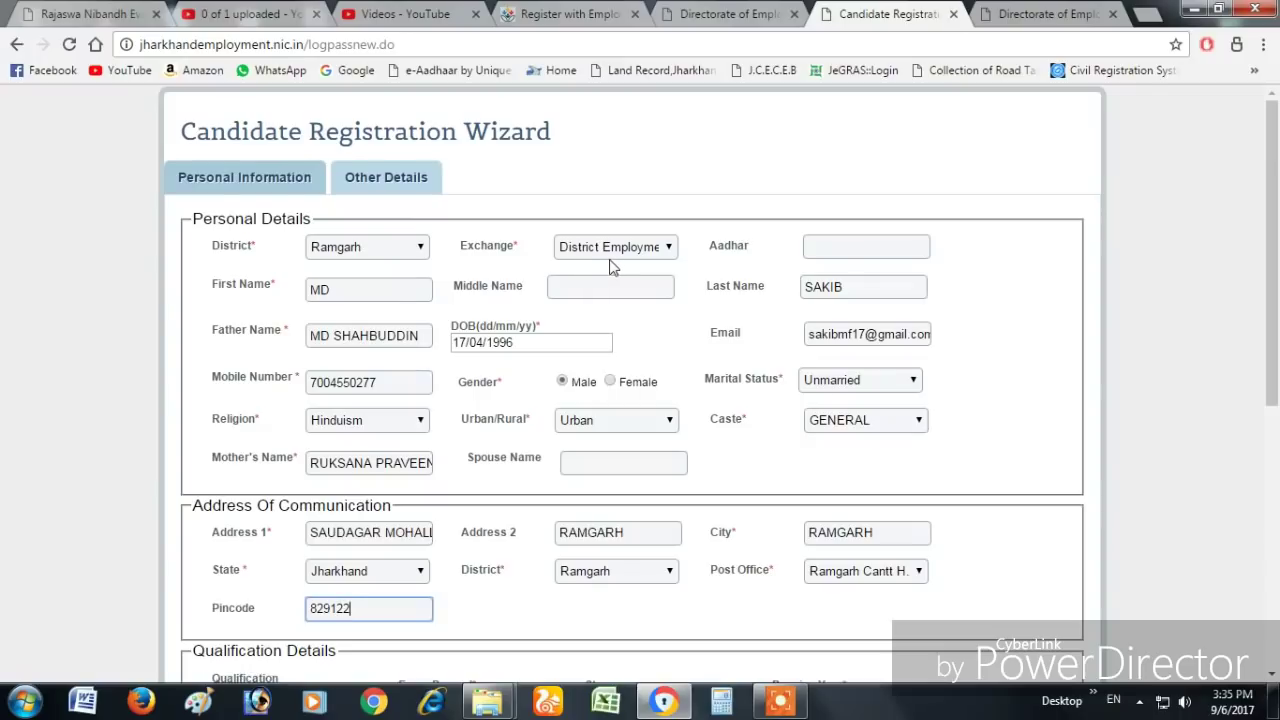
pyautogui.click(668, 252)
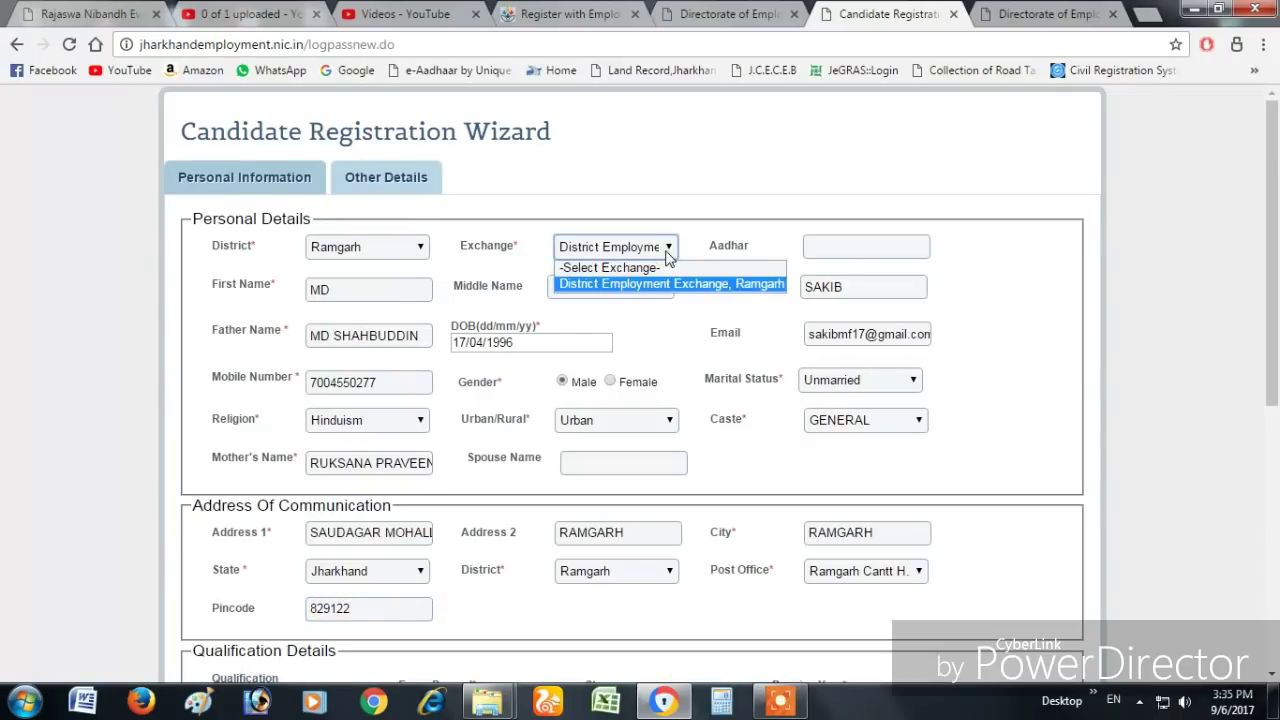
pyautogui.click(668, 256)
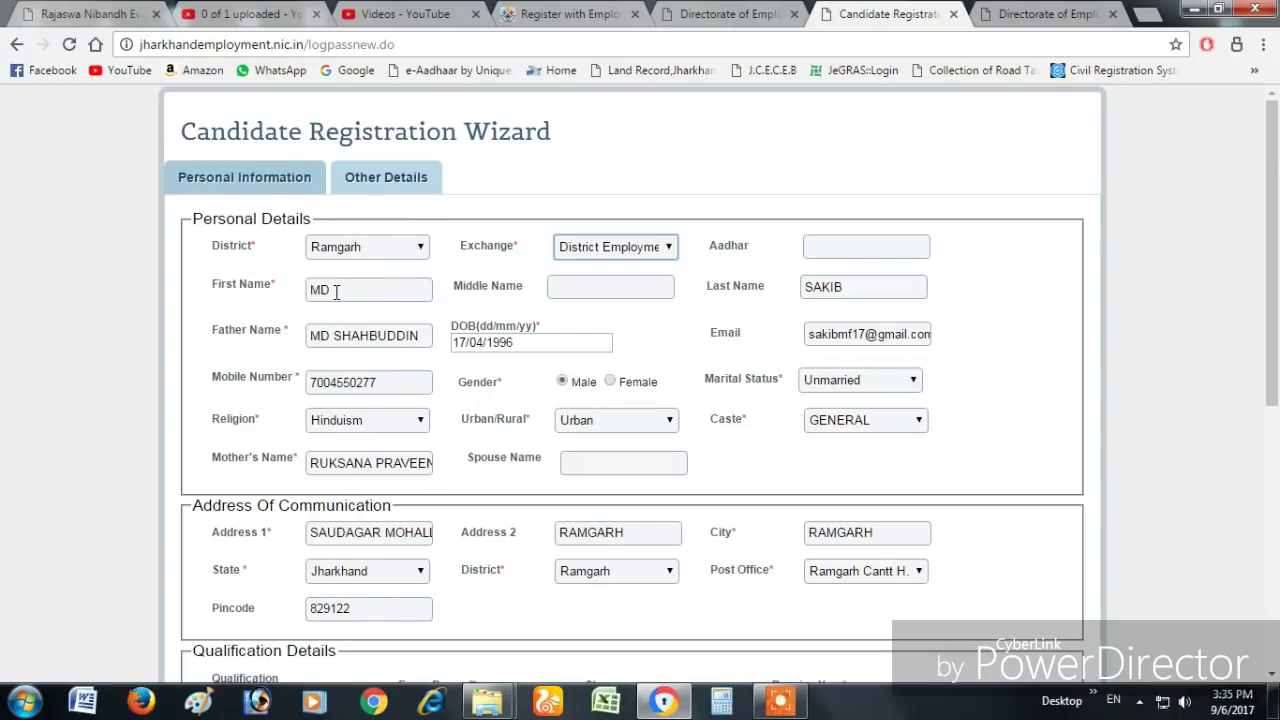
pyautogui.click(617, 287)
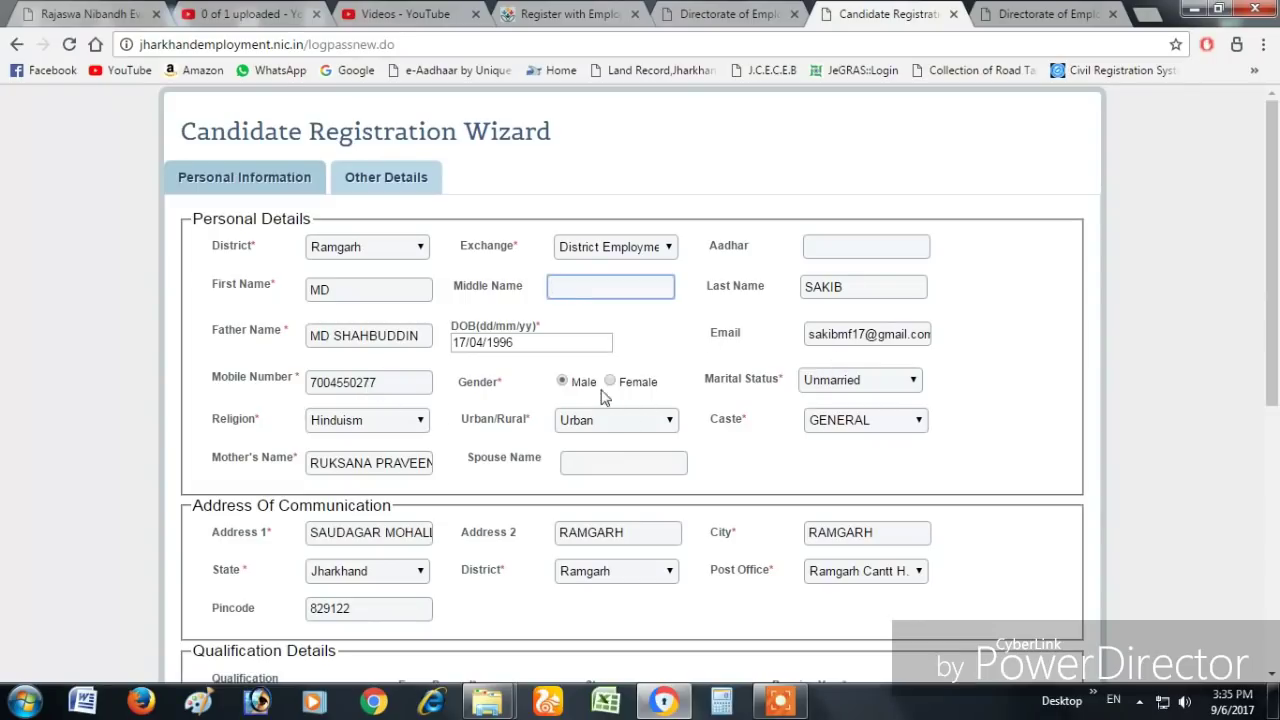
# Set the candidate's religion to Islam in the personal details and check the communication address
pyautogui.click(377, 432)
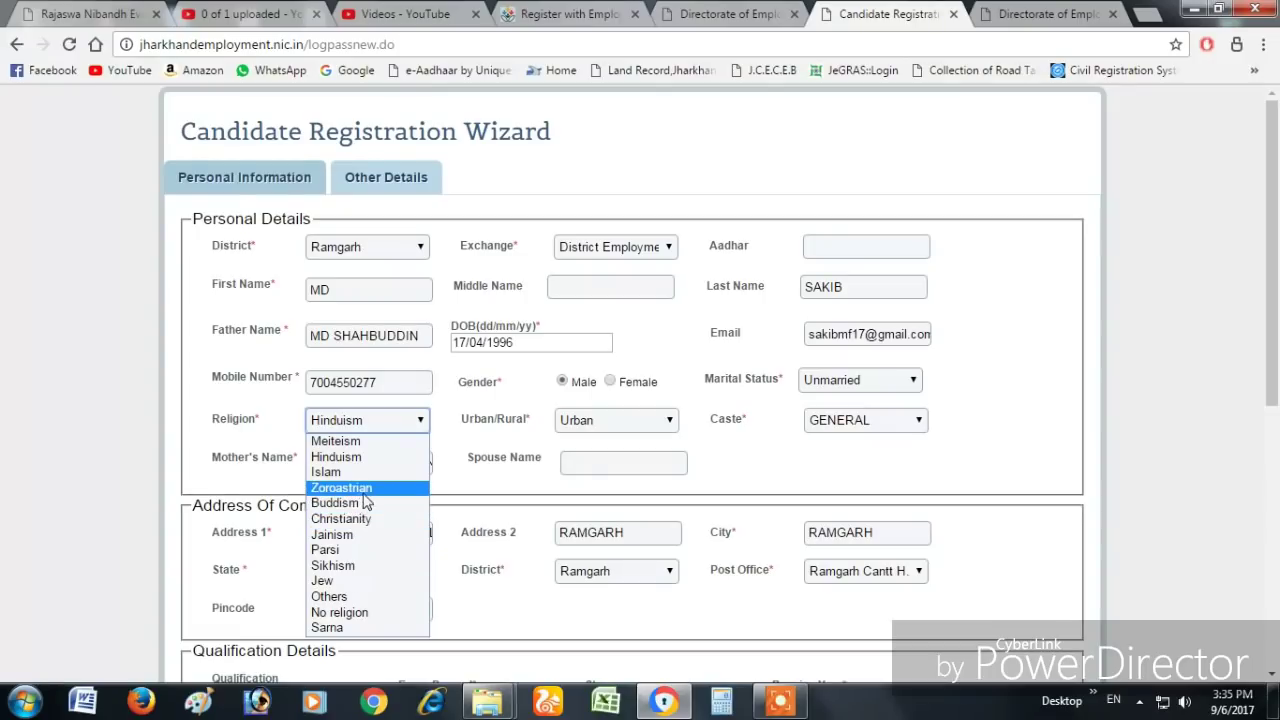
pyautogui.click(355, 472)
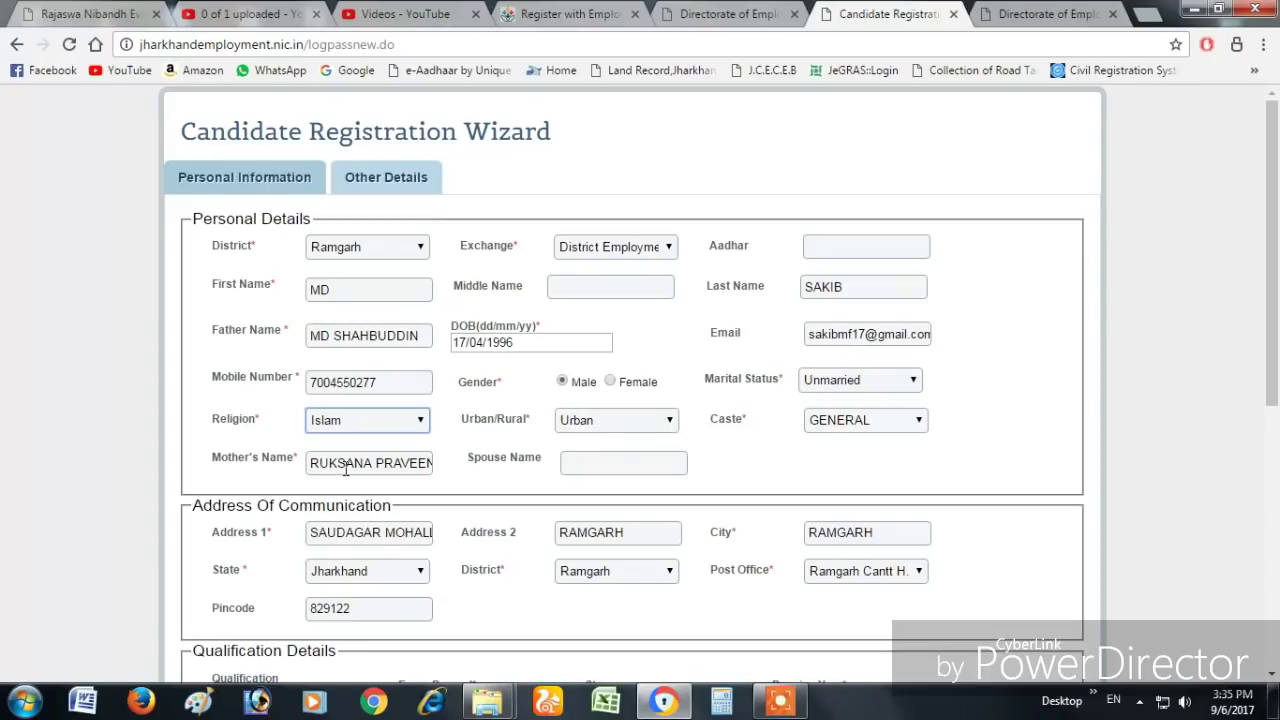
pyautogui.scroll(-2, 254, 456)
pyautogui.click(352, 351)
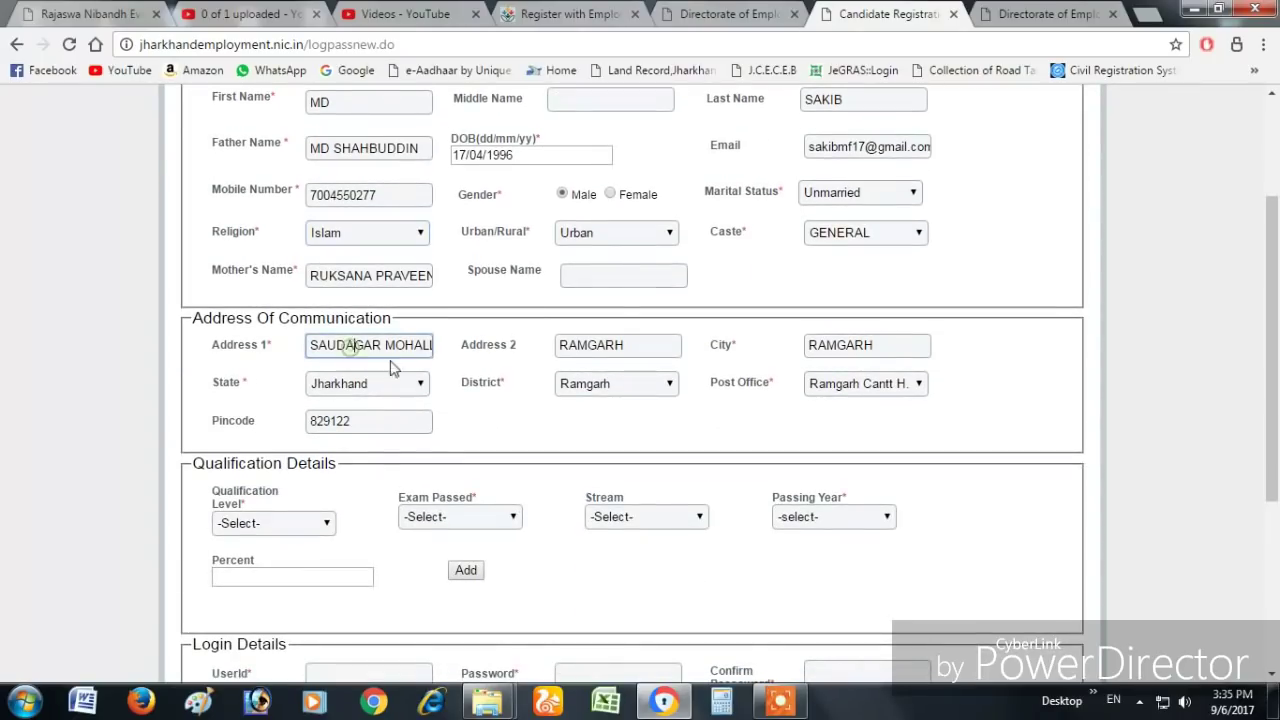
pyautogui.click(371, 418)
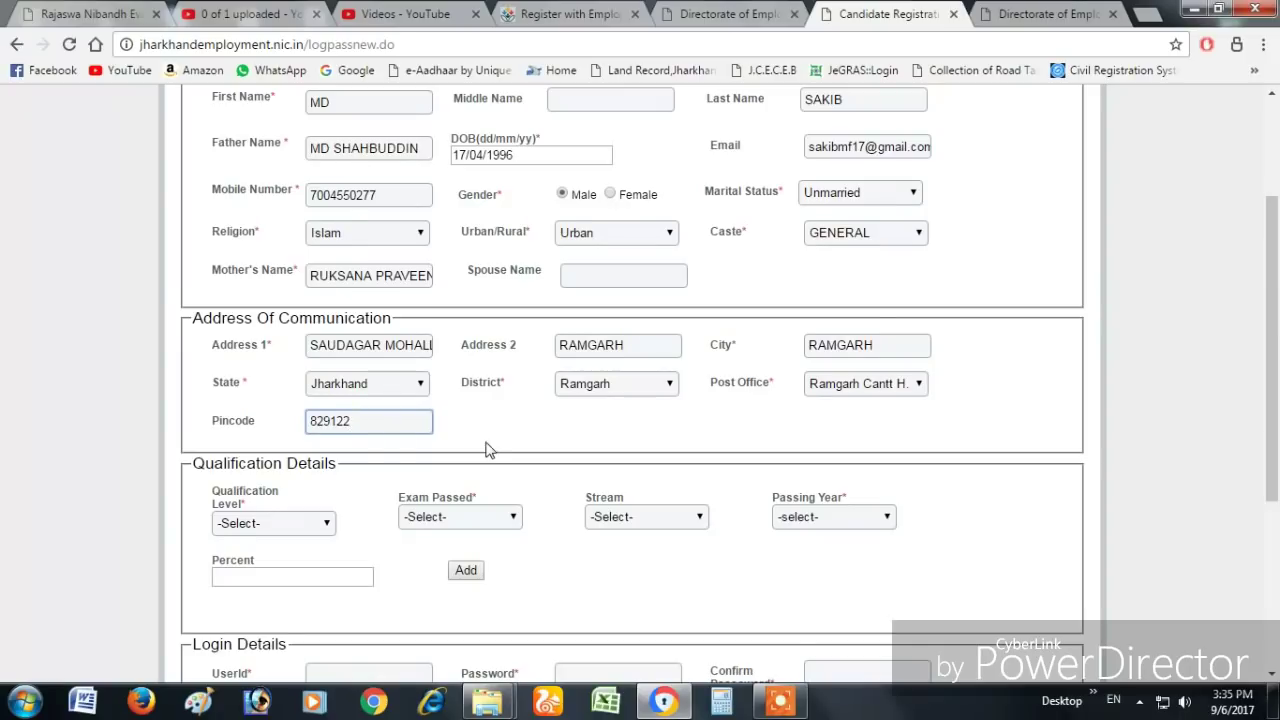
# Add a 10th Pass qualification with exam 10th/Matric Pass, passing year 2011 and 54 percent
pyautogui.scroll(-1, 470, 447)
pyautogui.click(272, 428)
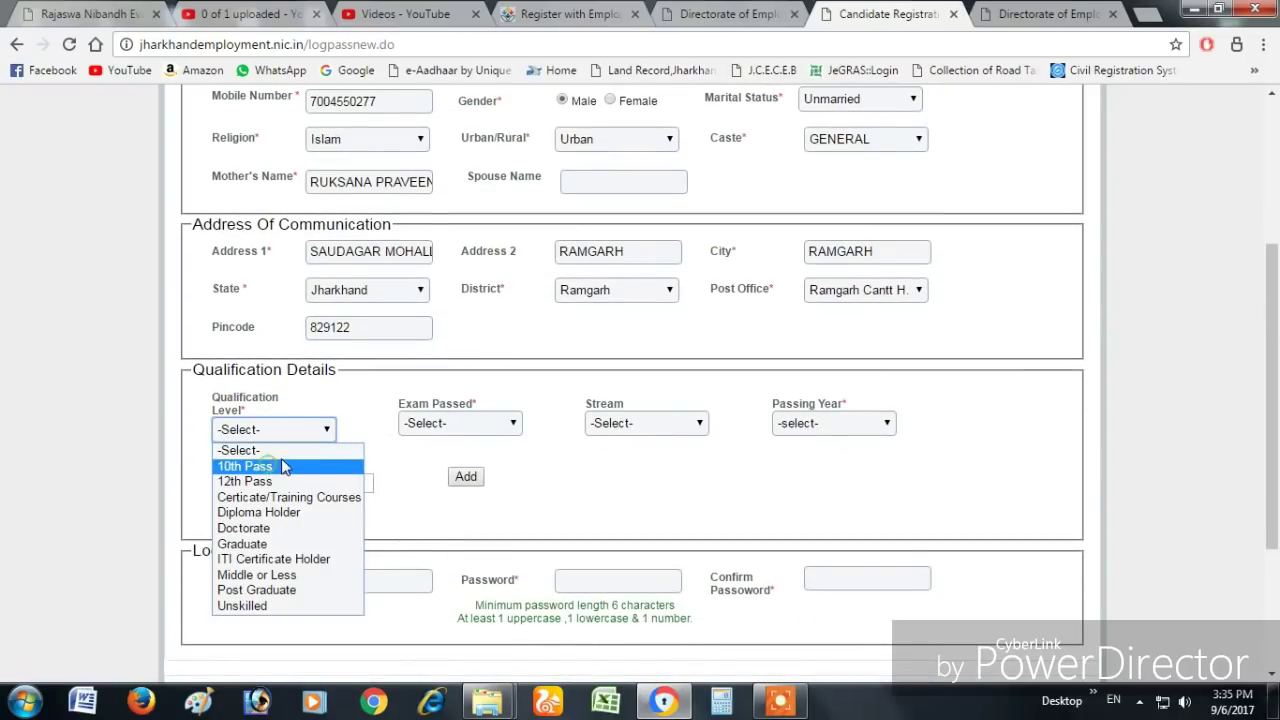
pyautogui.click(274, 466)
pyautogui.click(502, 427)
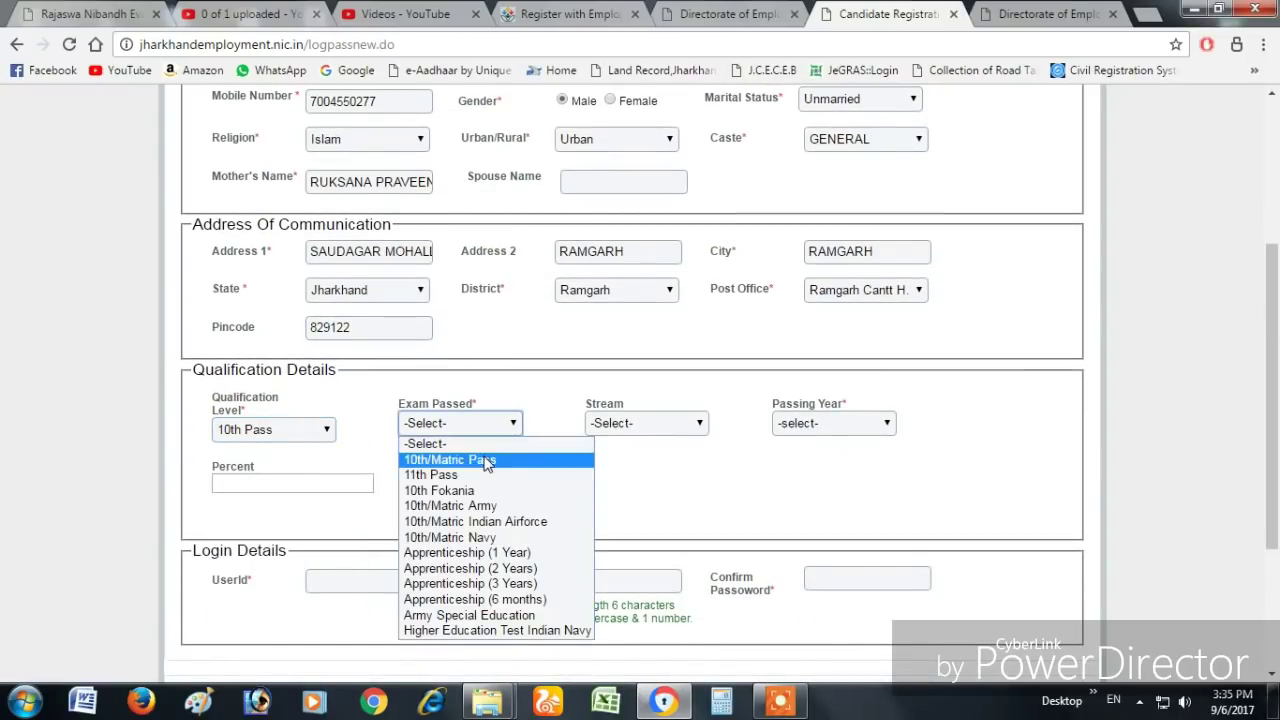
pyautogui.click(485, 462)
pyautogui.click(837, 432)
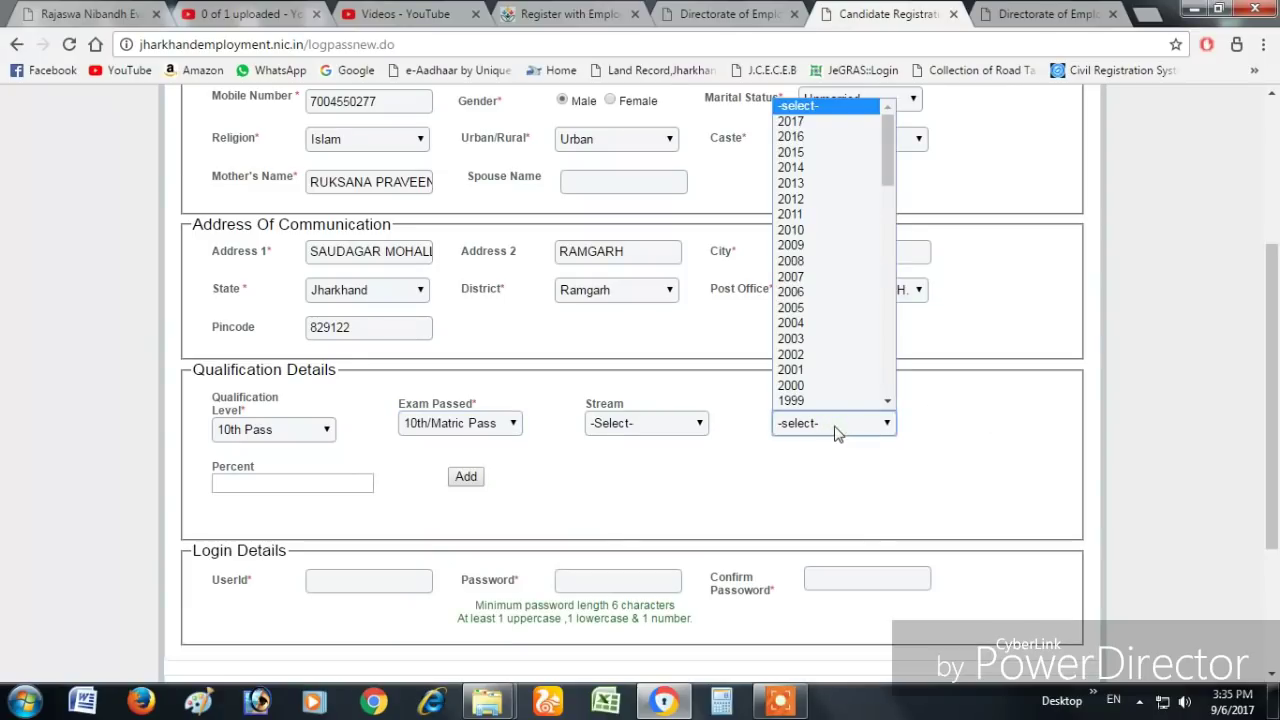
pyautogui.write('2011')
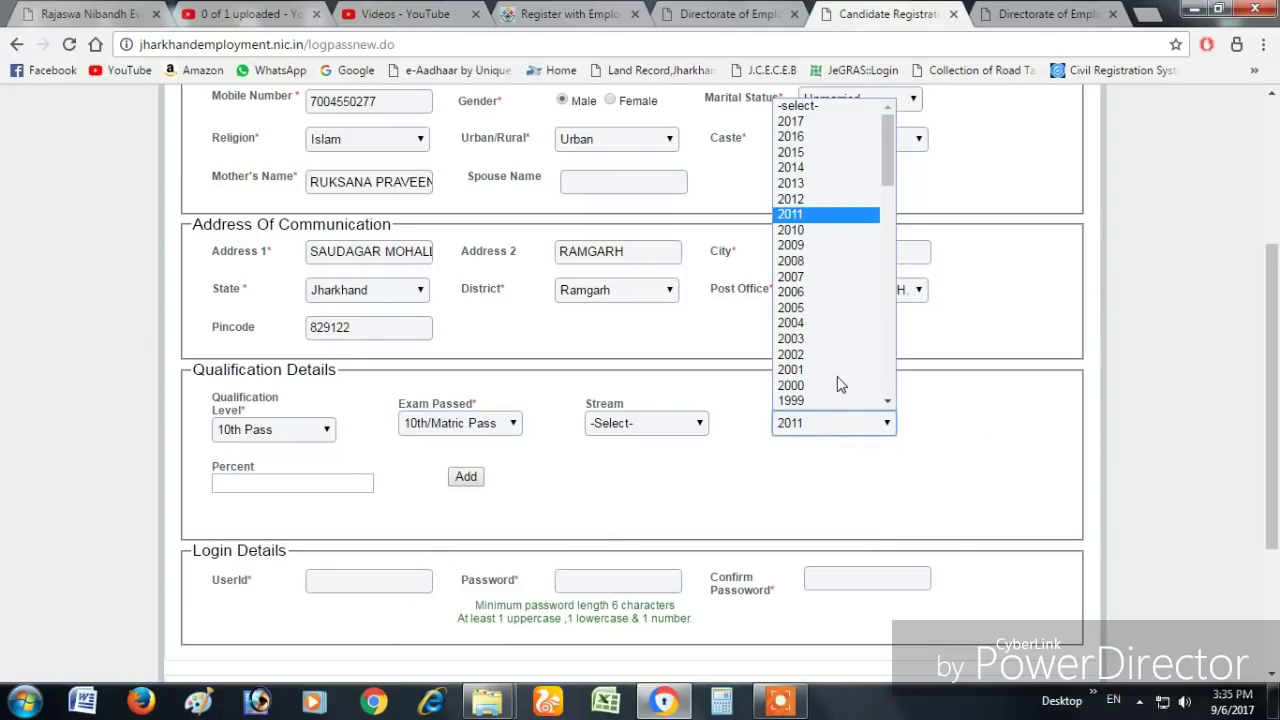
pyautogui.press('Return')
pyautogui.click(359, 481)
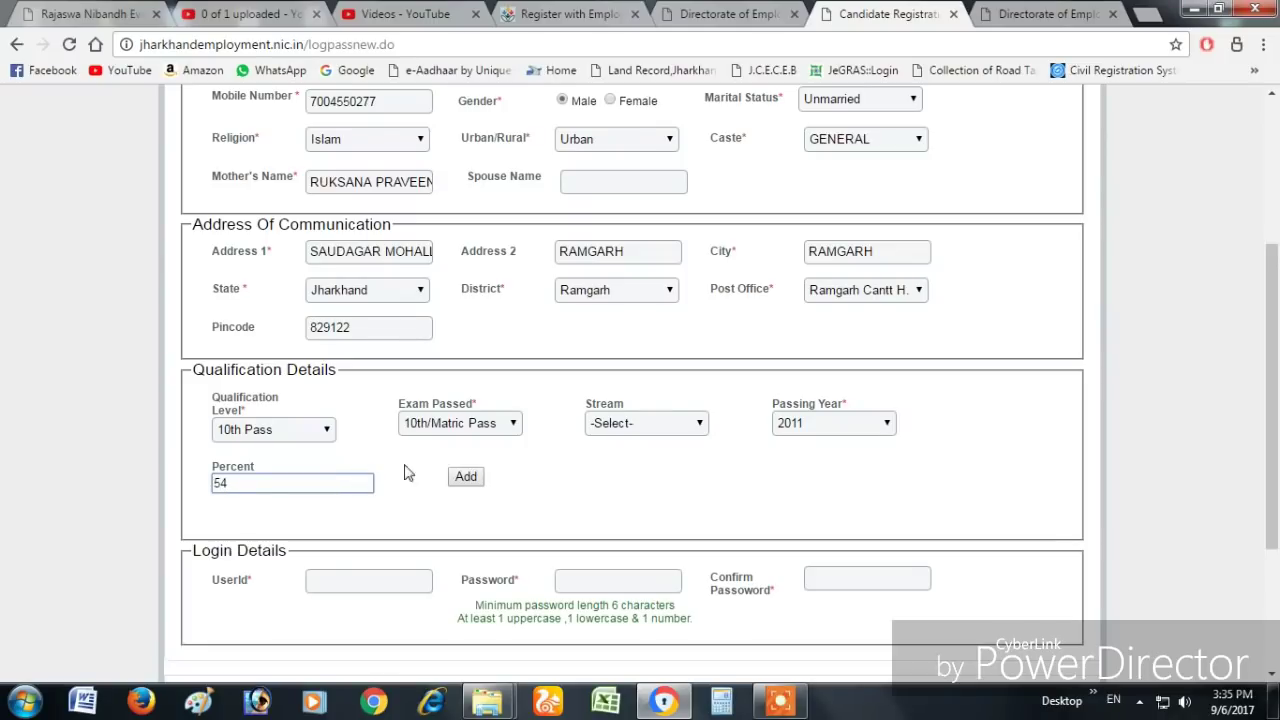
pyautogui.click(466, 476)
# Add a 12th Pass qualification with exam 12th/Intermediate Arts, passing year 2013 and 46 percent
pyautogui.click(287, 430)
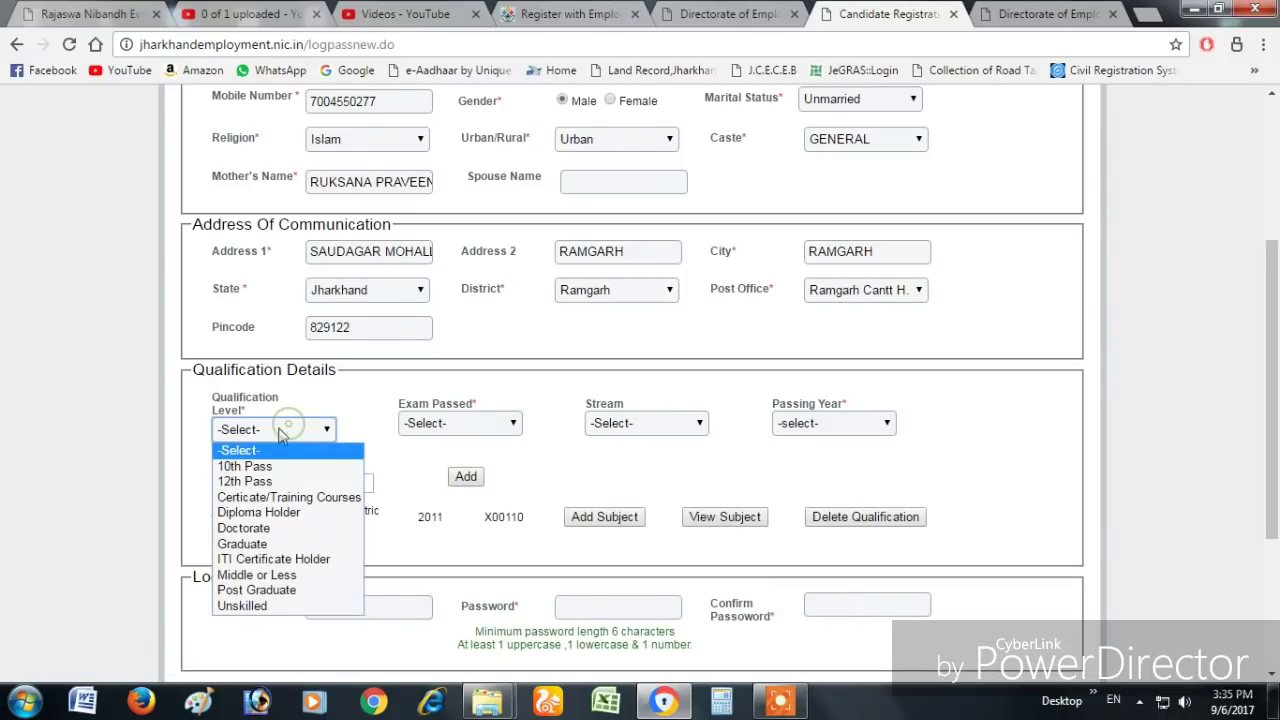
pyautogui.click(245, 481)
pyautogui.click(450, 424)
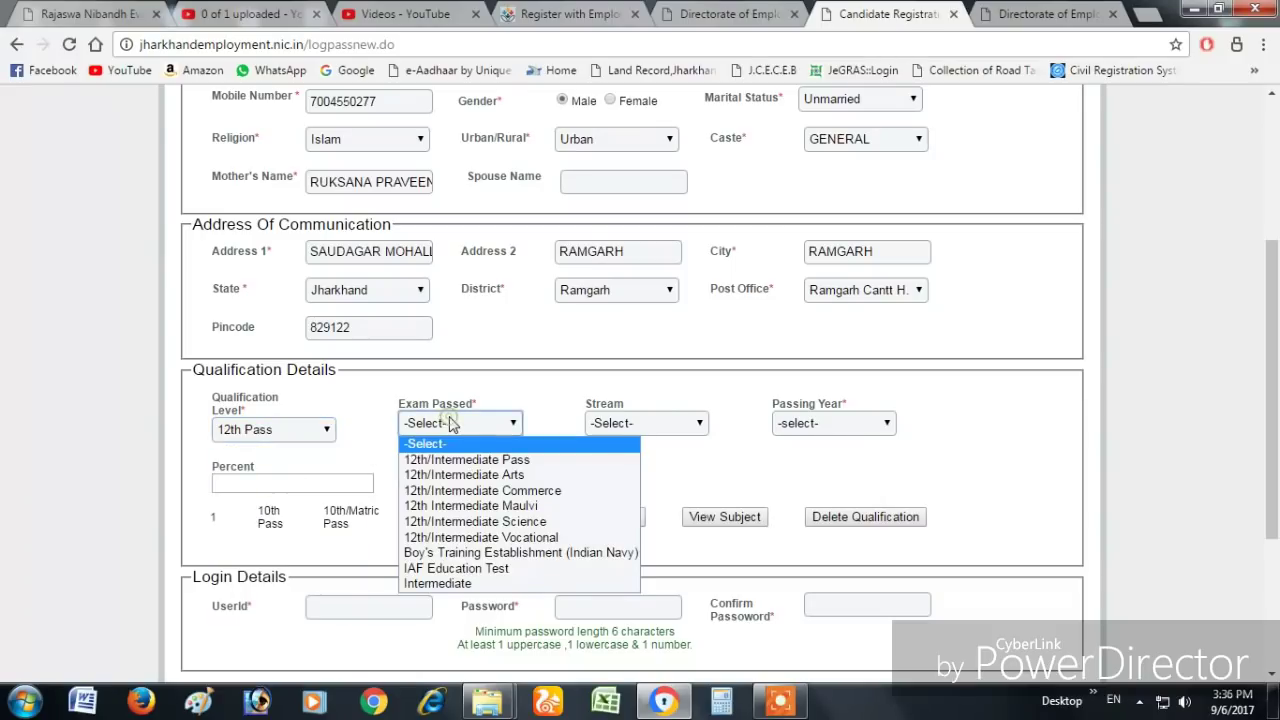
pyautogui.click(497, 476)
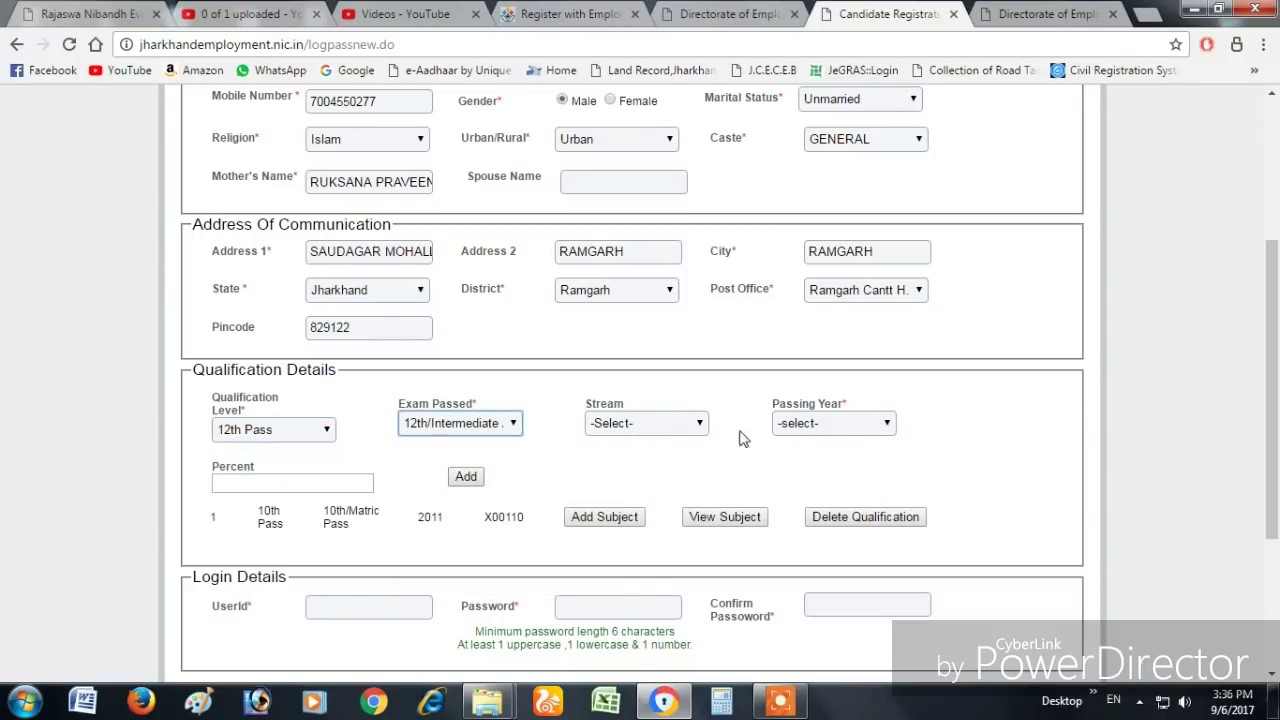
pyautogui.click(836, 423)
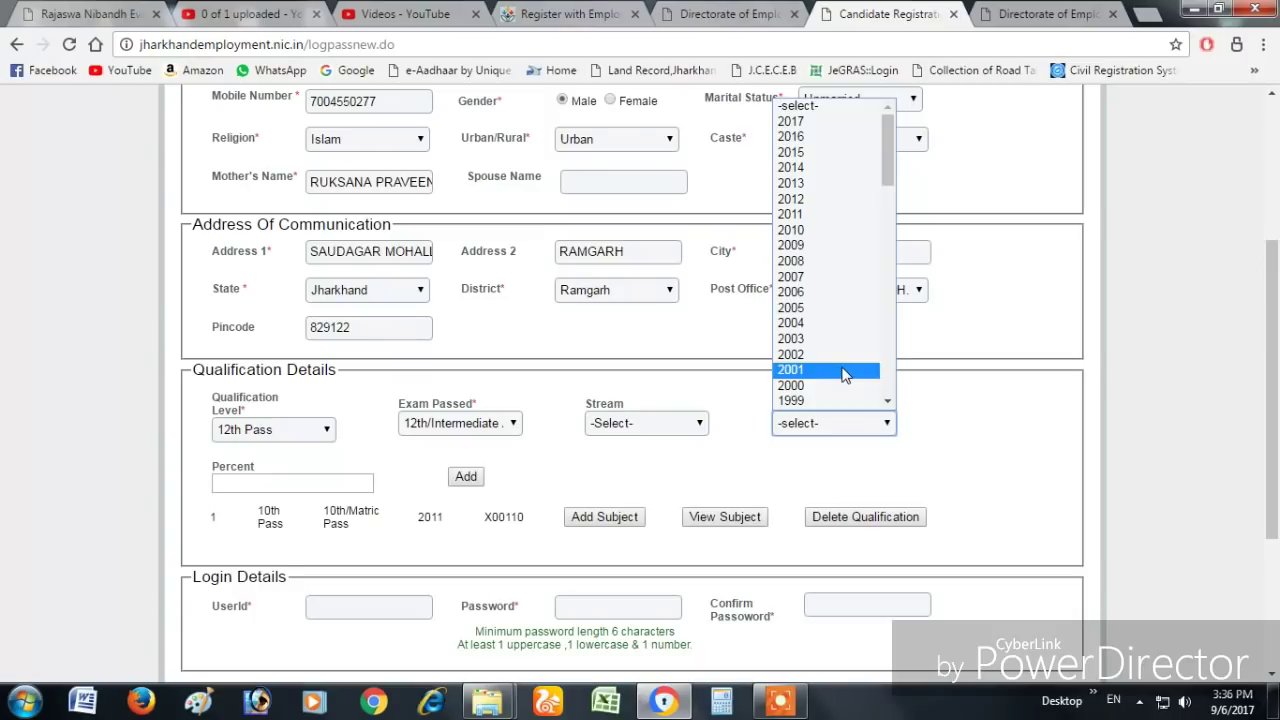
pyautogui.write('2013')
pyautogui.press('Return')
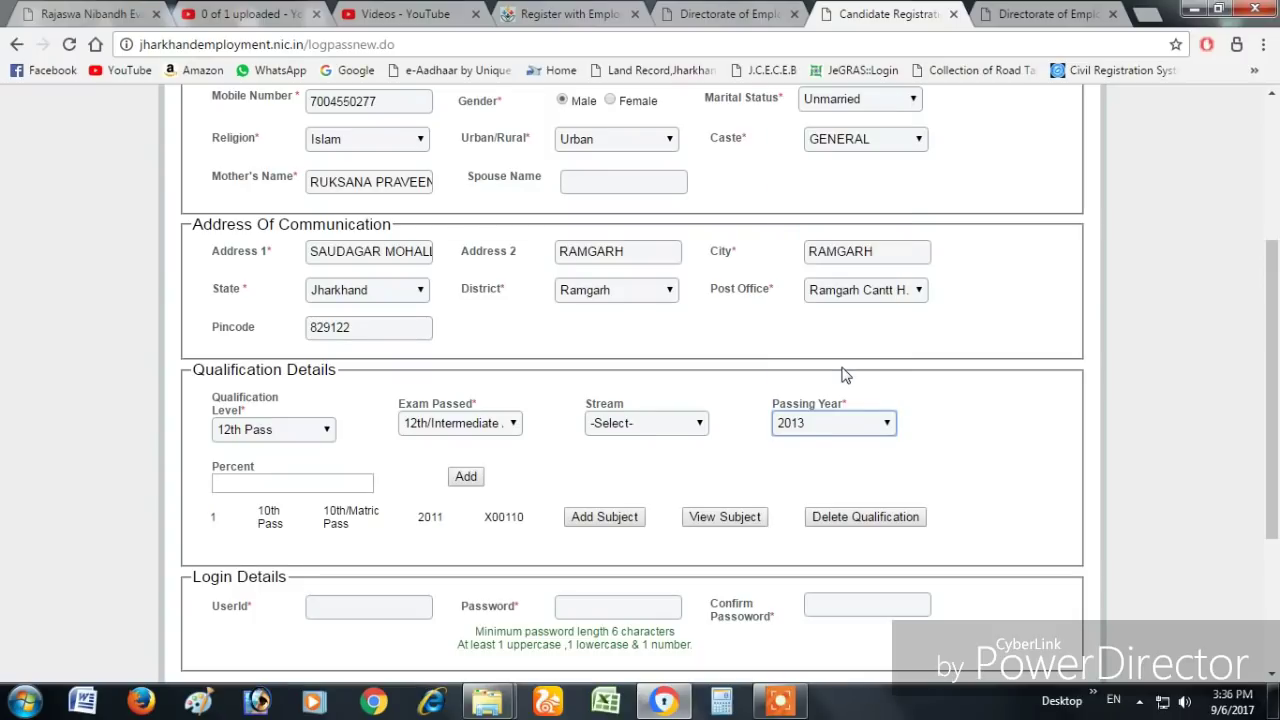
pyautogui.click(326, 483)
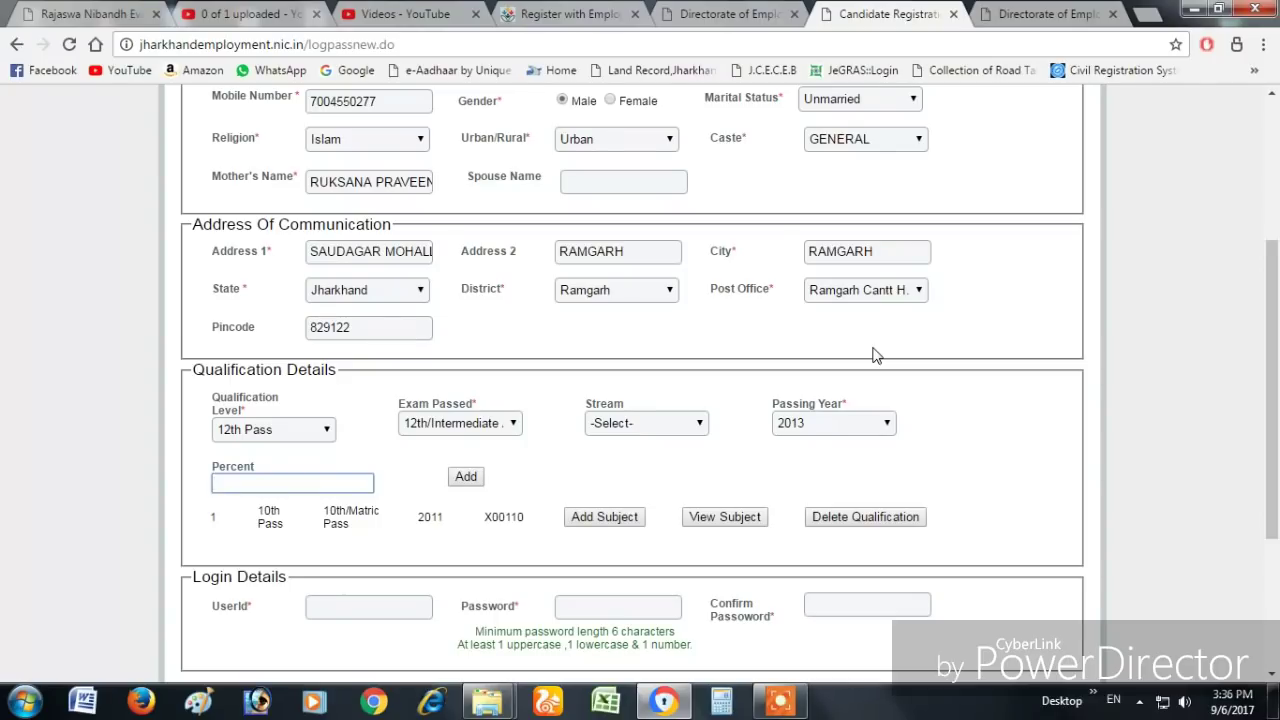
pyautogui.write('46')
pyautogui.click(467, 477)
pyautogui.scroll(-1, 574, 449)
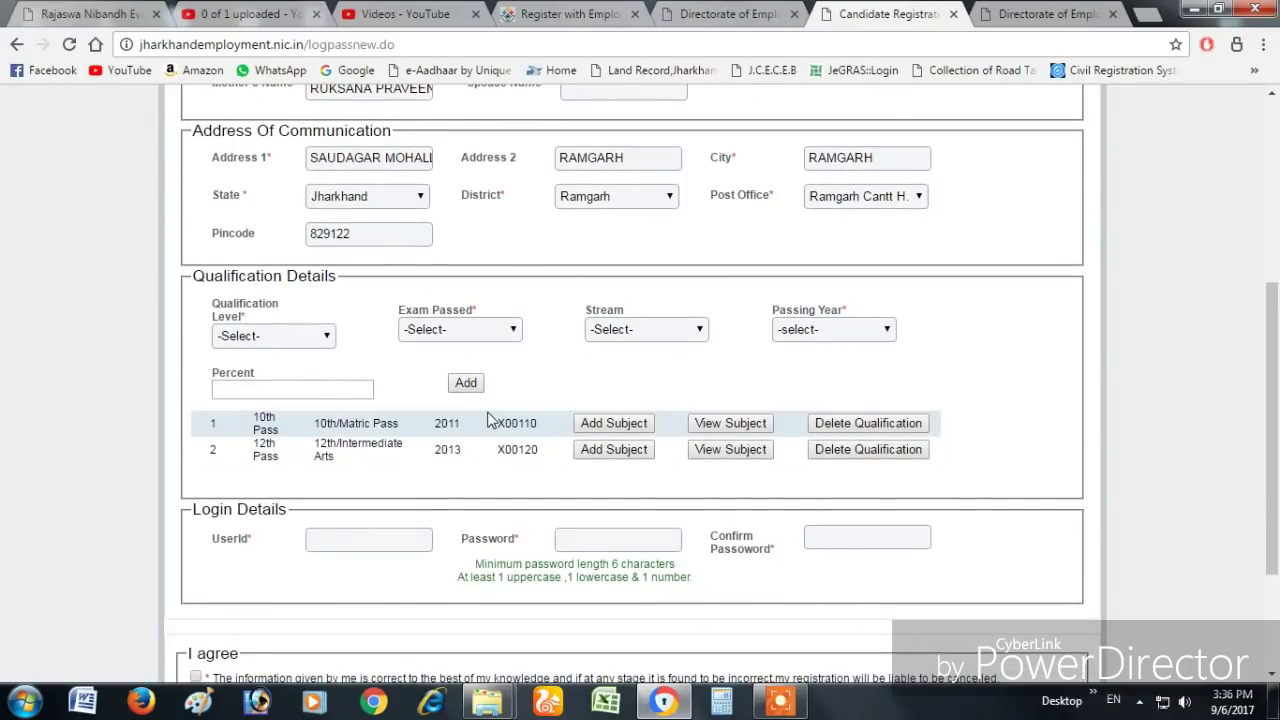
pyautogui.click(325, 337)
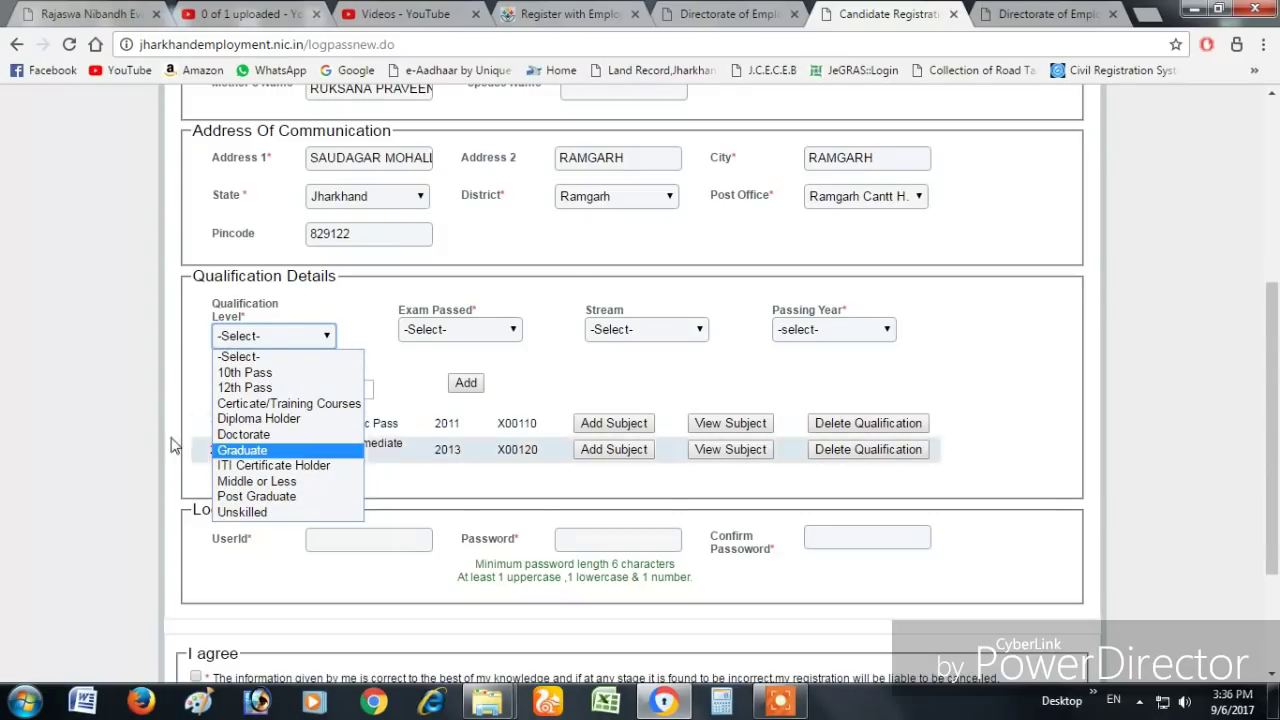
pyautogui.click(145, 420)
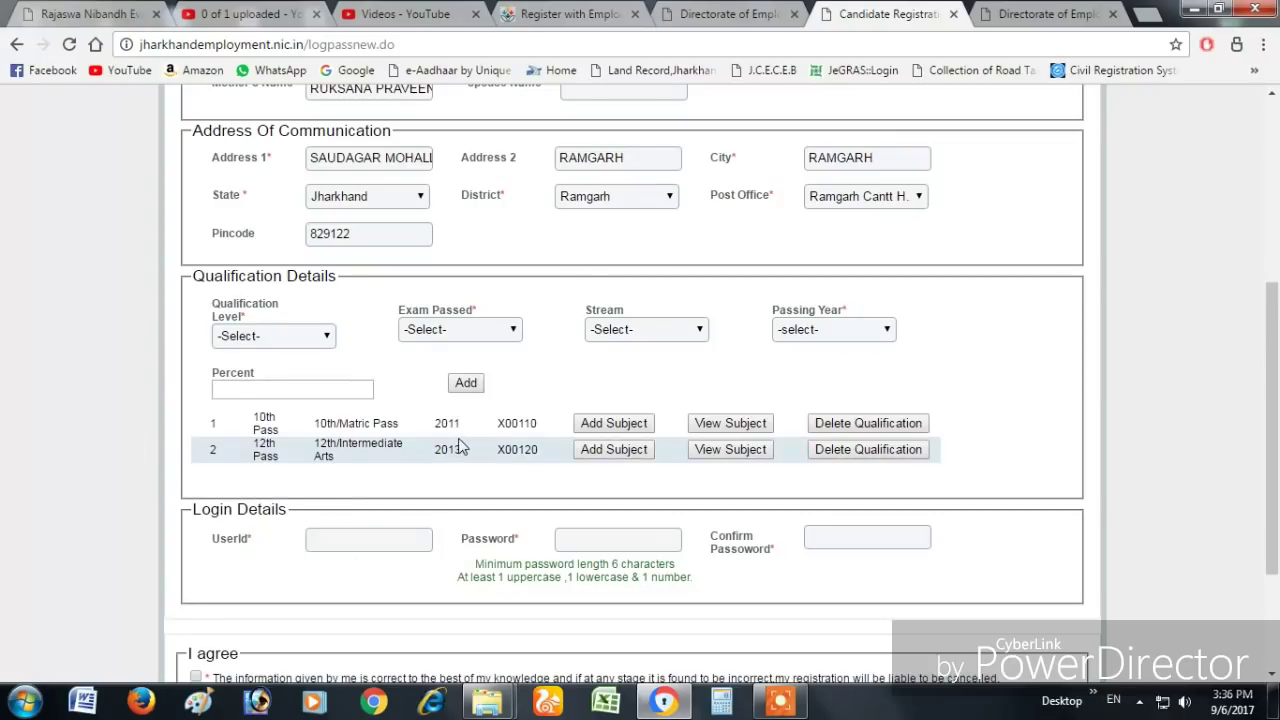
# Fill in the login details with the candidate's mobile number as user ID, and enter and confirm the account password
pyautogui.scroll(-2, 460, 447)
pyautogui.click(340, 445)
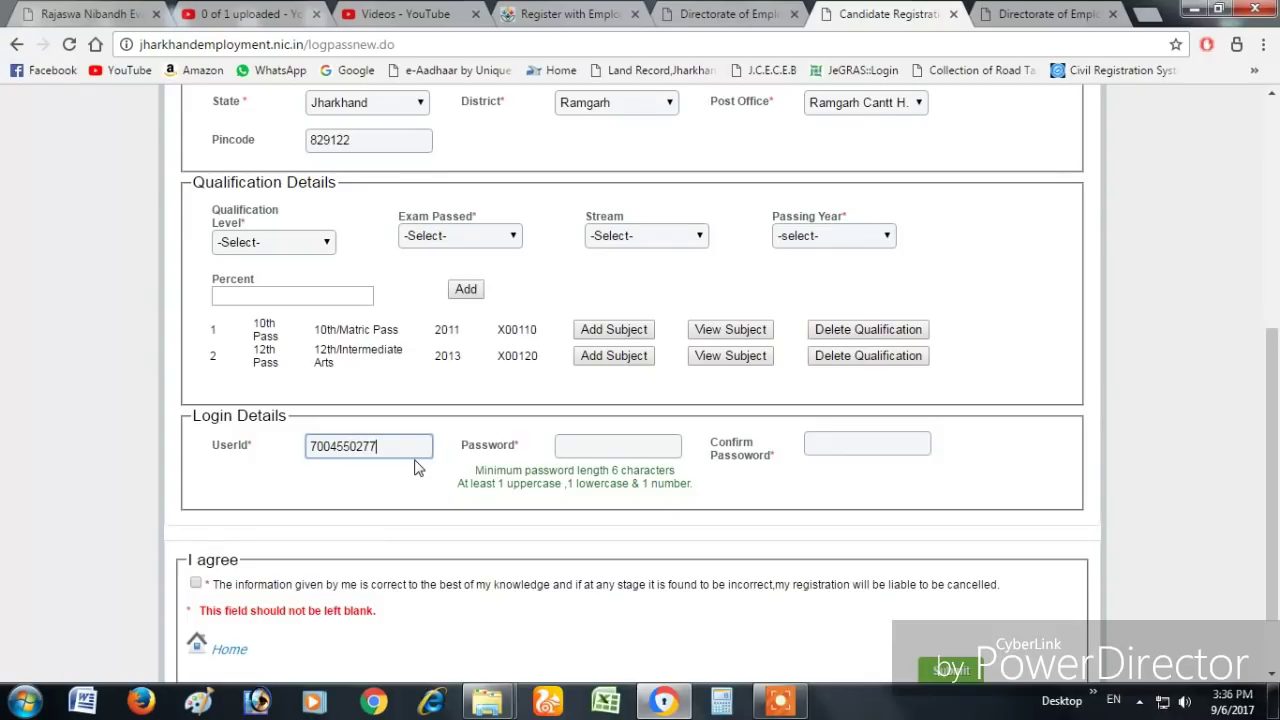
pyautogui.click(603, 446)
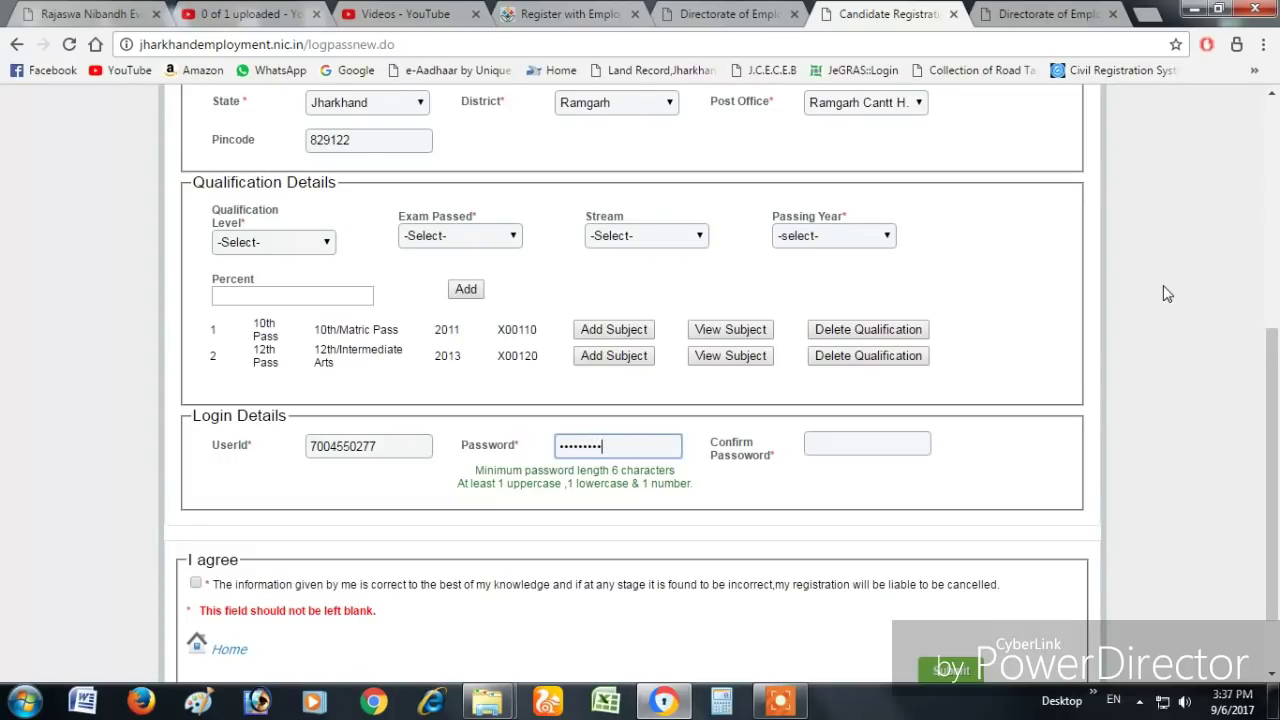
pyautogui.click(844, 448)
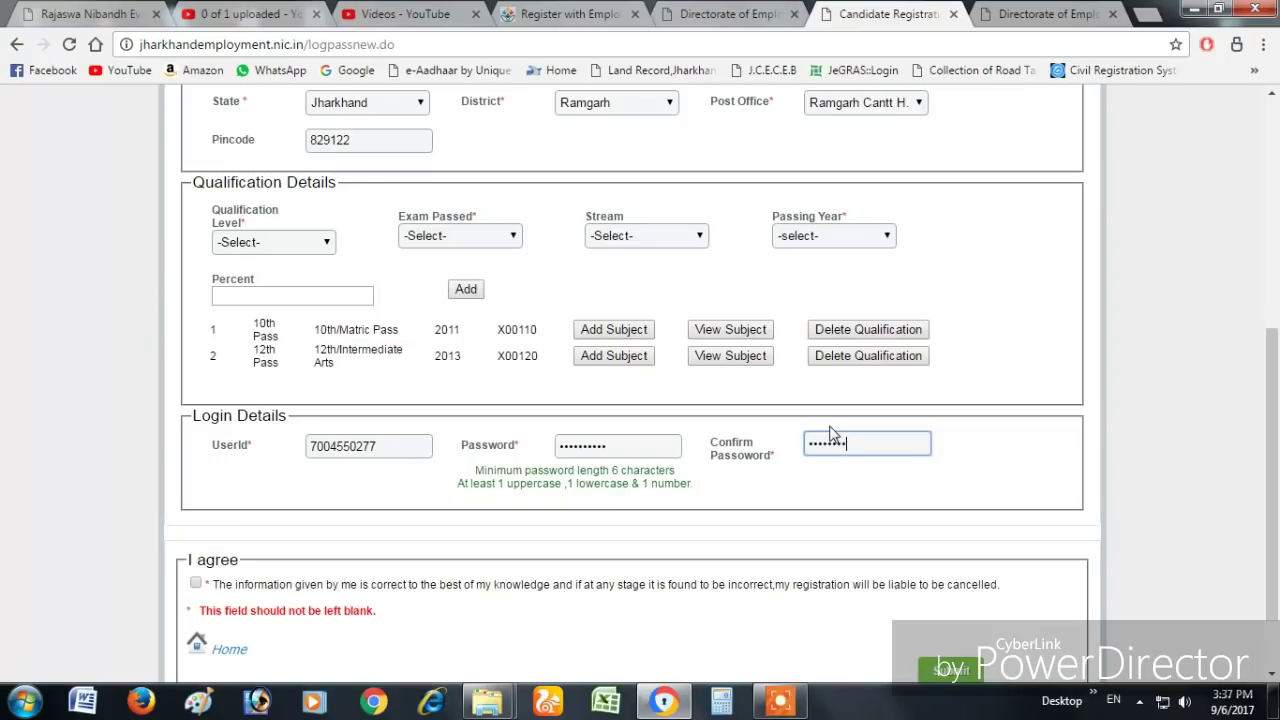
# Accept the declaration that the information given is correct and submit the candidate registration
pyautogui.scroll(-2, 700, 450)
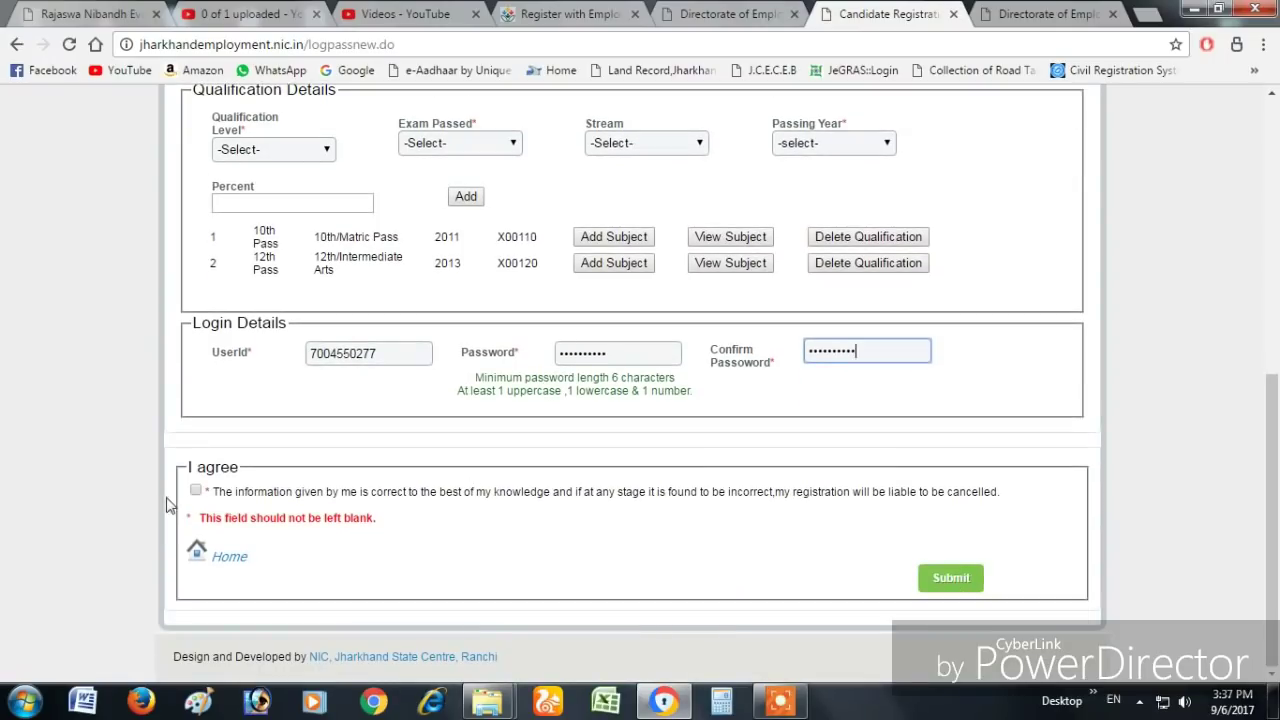
pyautogui.click(196, 492)
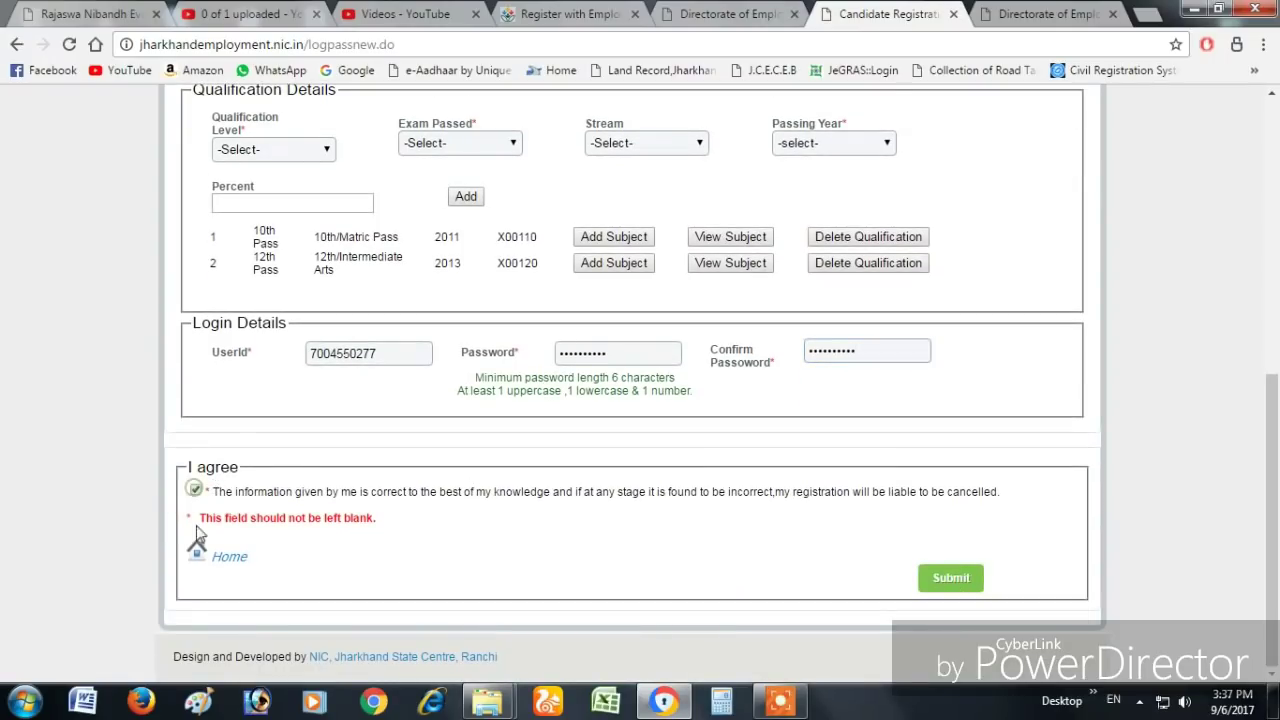
pyautogui.click(966, 580)
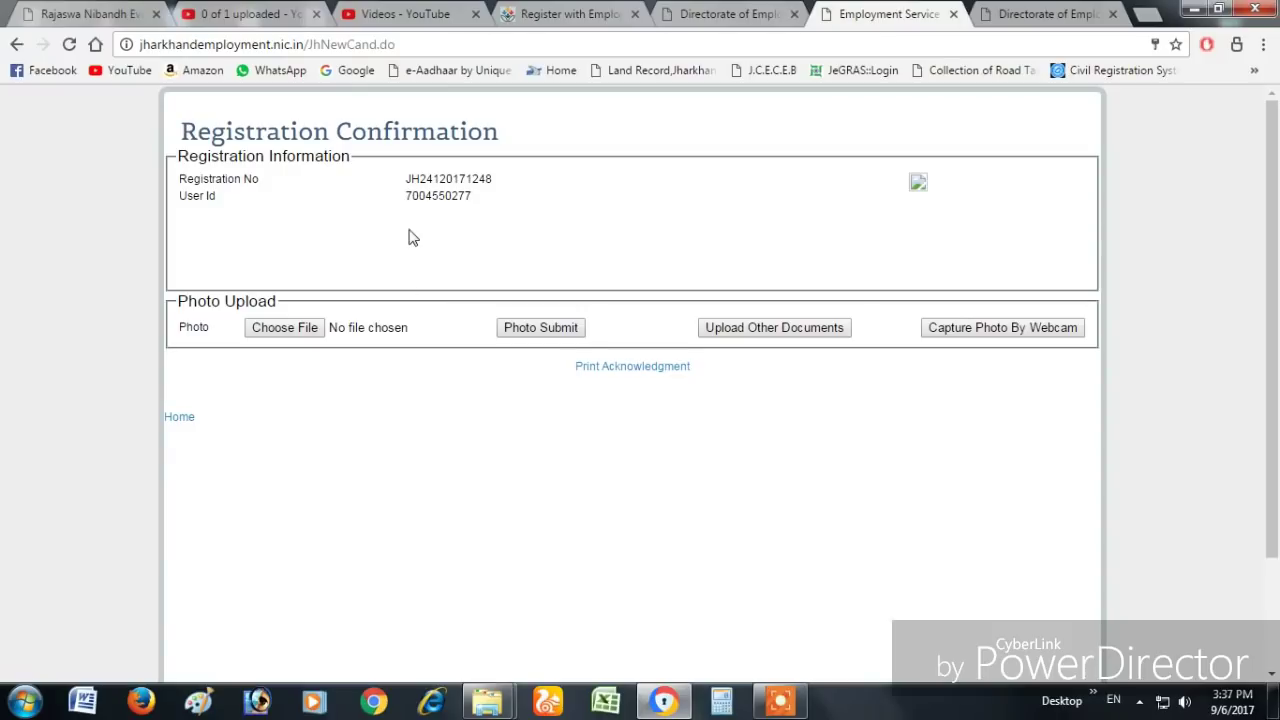
# Highlight the registration number on the registration confirmation page
pyautogui.moveTo(404, 179); pyautogui.dragTo(500, 181)
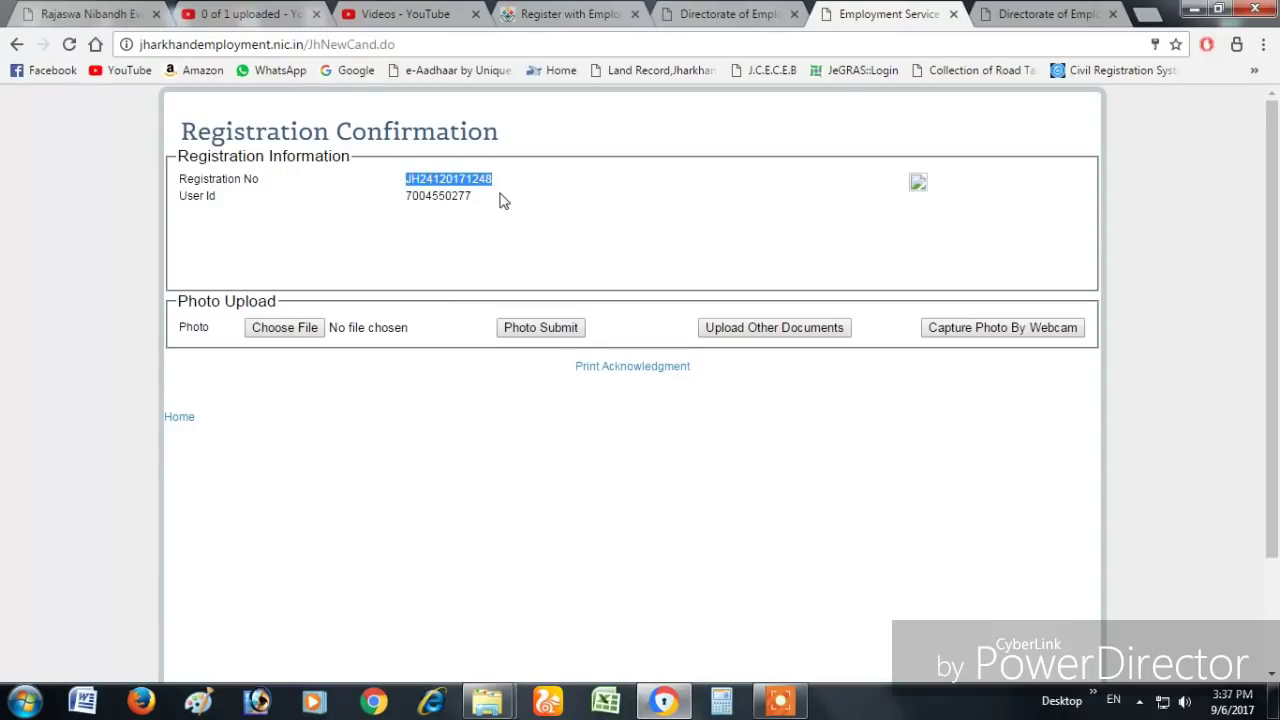
pyautogui.click(502, 198)
pyautogui.moveTo(406, 180); pyautogui.dragTo(498, 186)
pyautogui.click(500, 190)
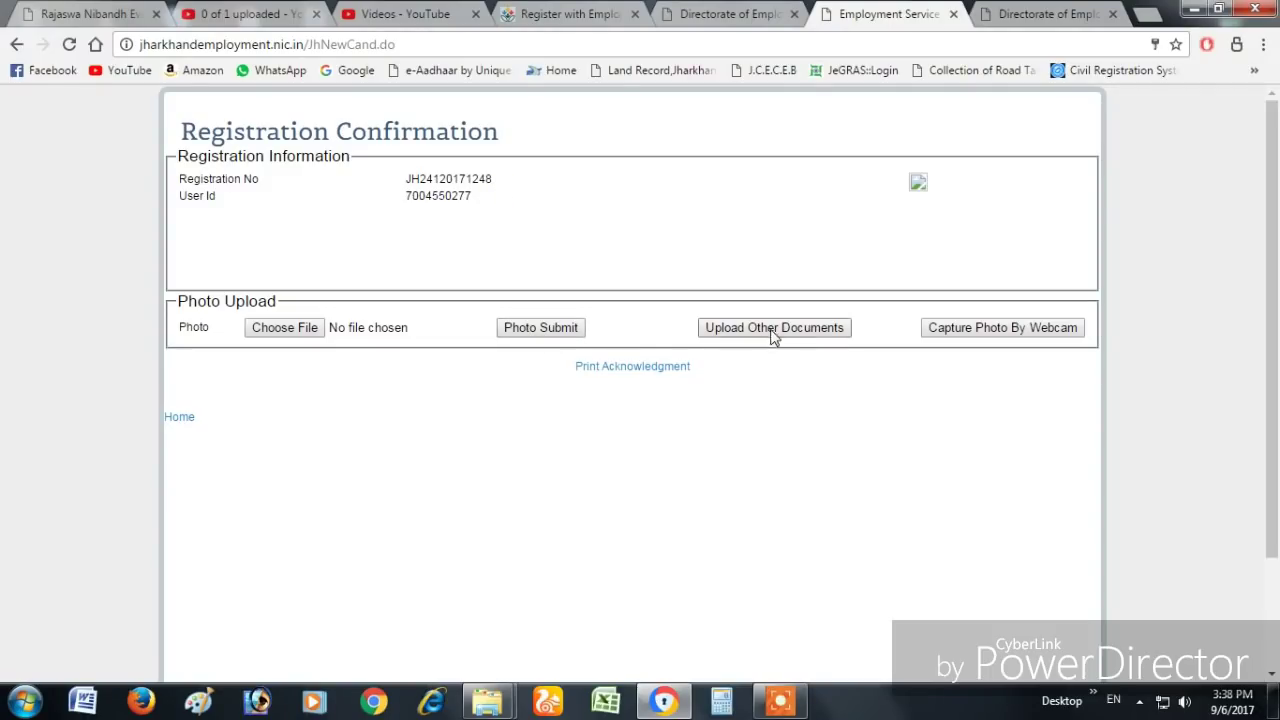
# Upload the image img616 as the candidate's photo on the registration confirmation page
pyautogui.click(283, 333)
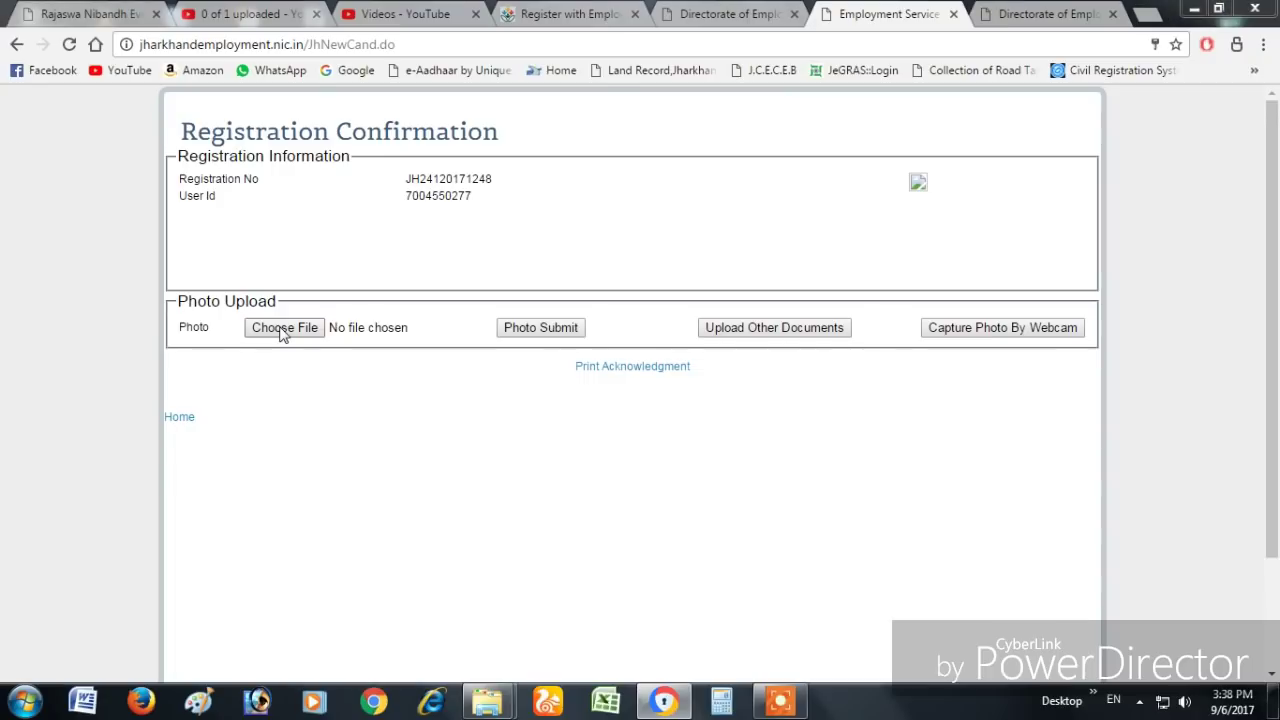
pyautogui.doubleClick(271, 246)
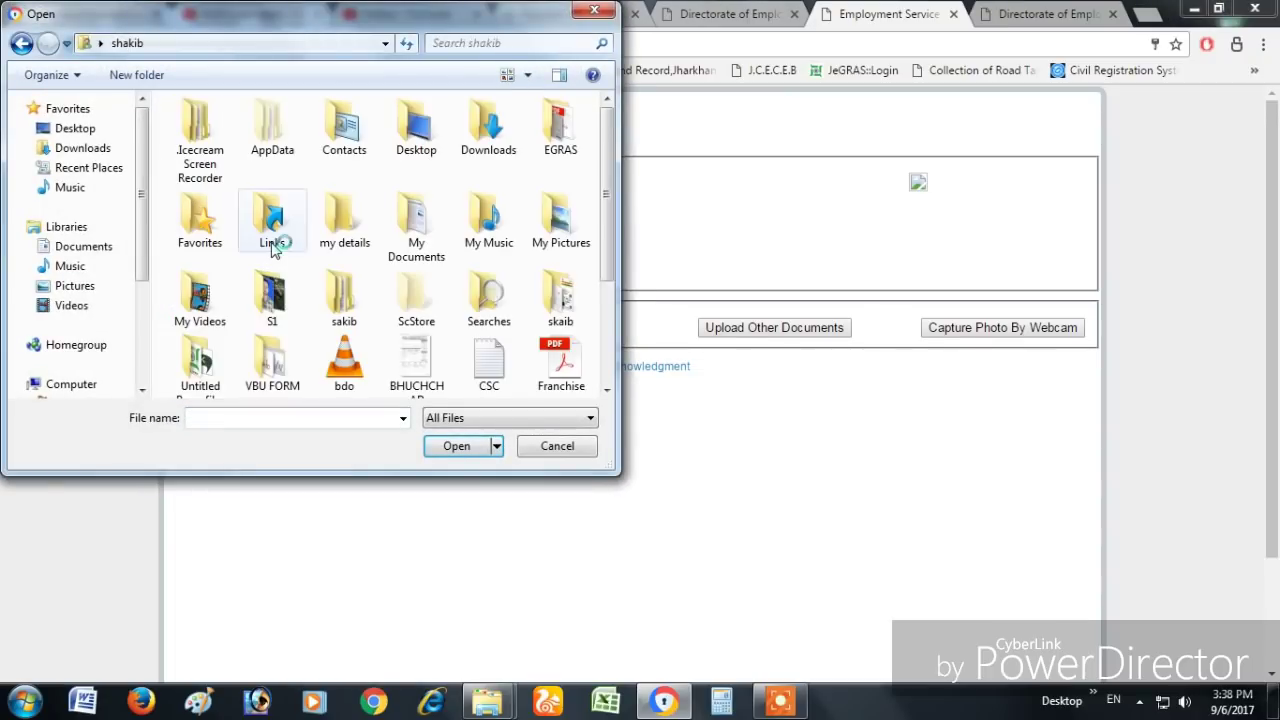
pyautogui.doubleClick(561, 298)
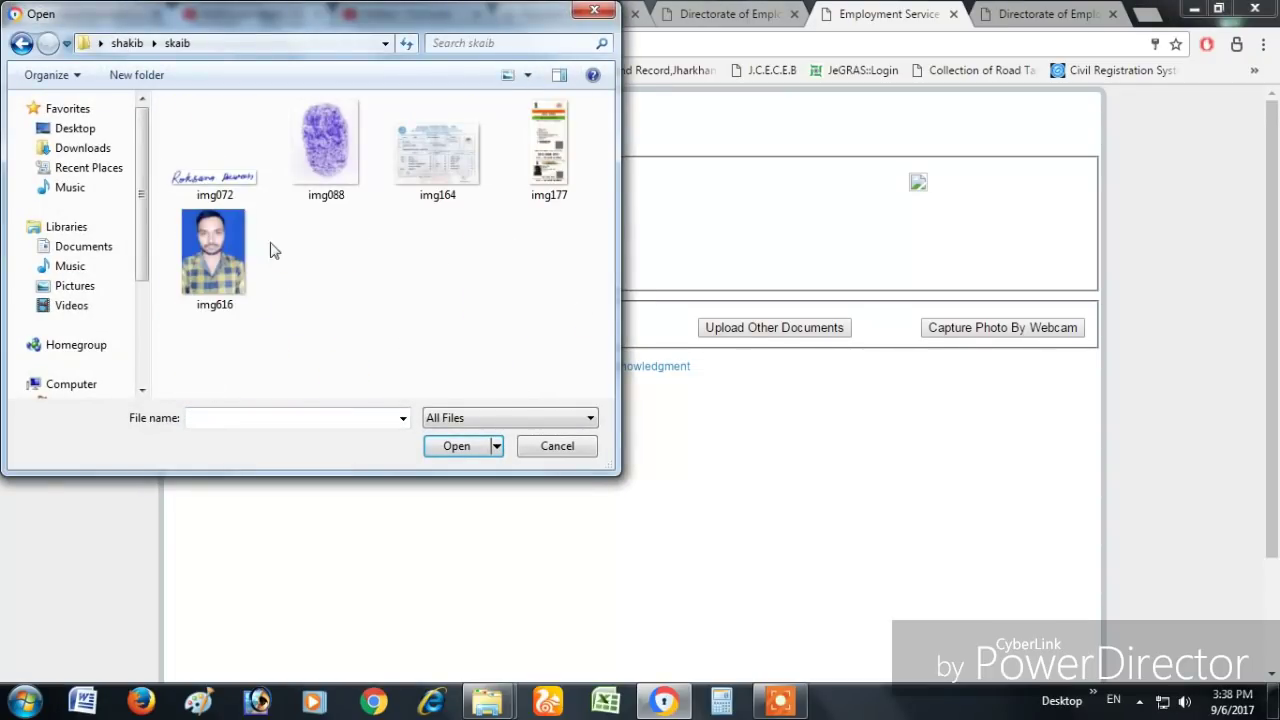
pyautogui.doubleClick(213, 251)
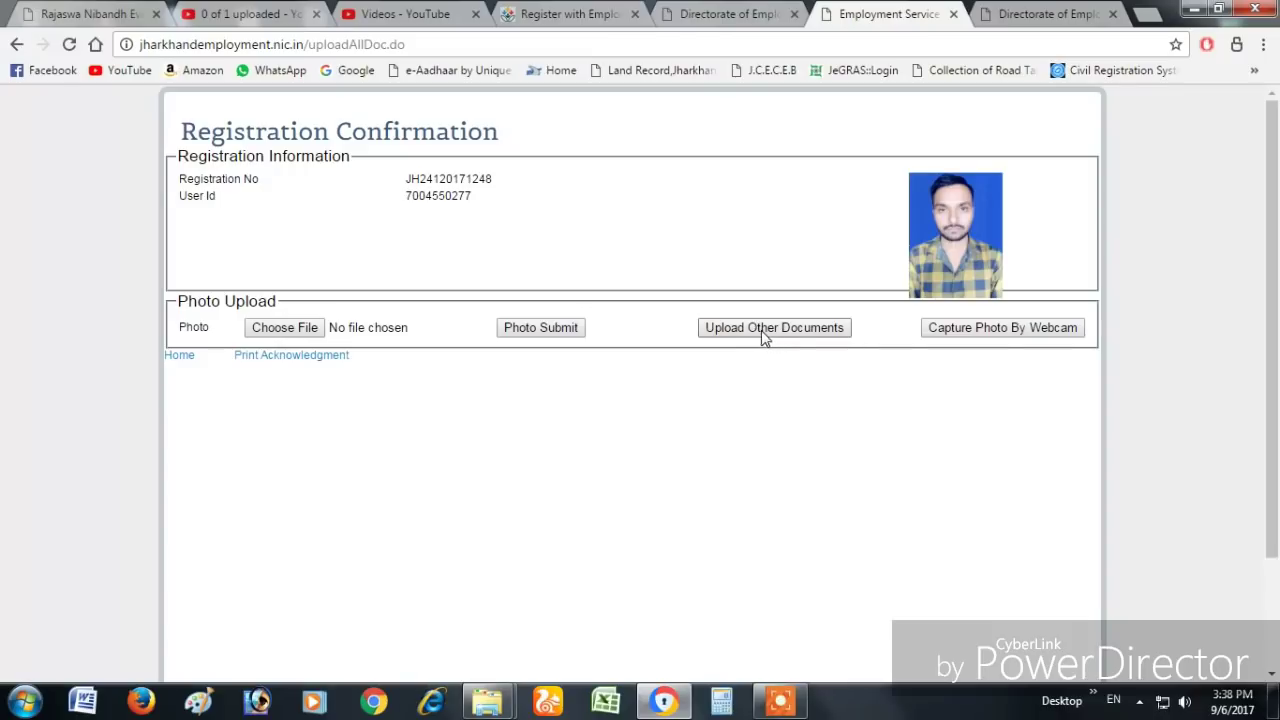
# Open the upload page for other documents and highlight the labels of the two exam rows and the resume row
pyautogui.click(800, 337)
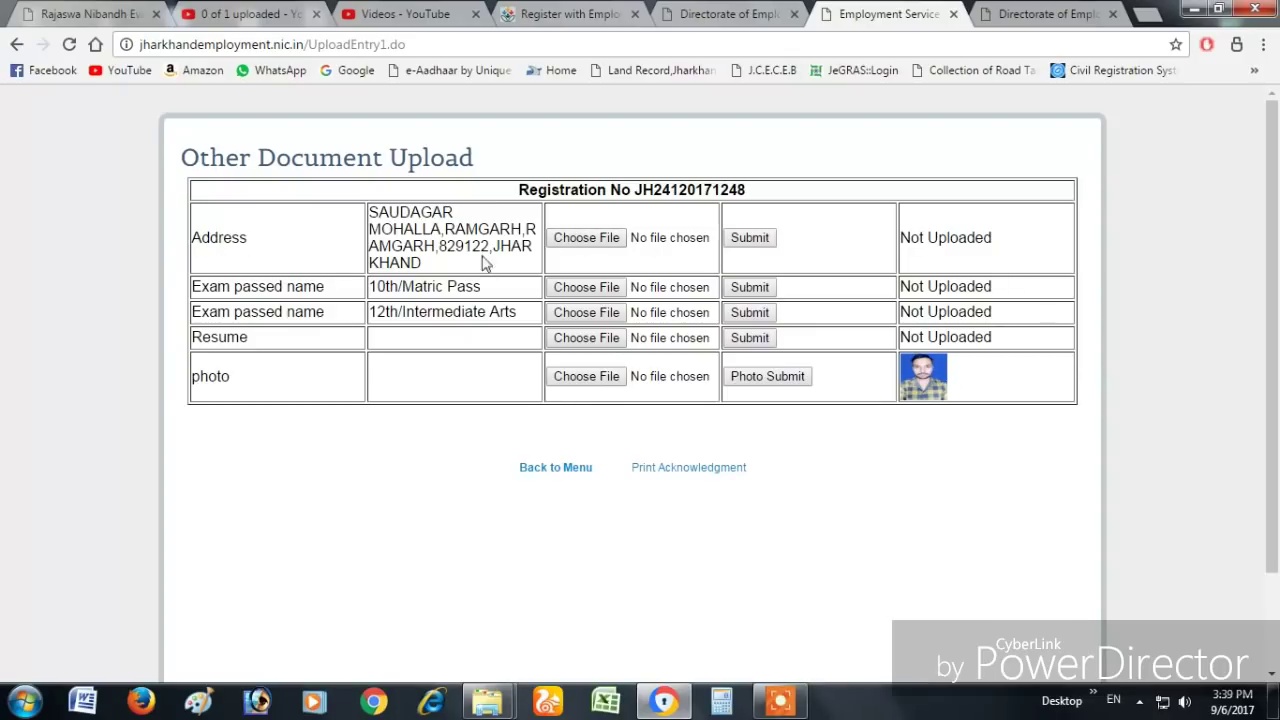
pyautogui.moveTo(231, 287); pyautogui.dragTo(340, 287)
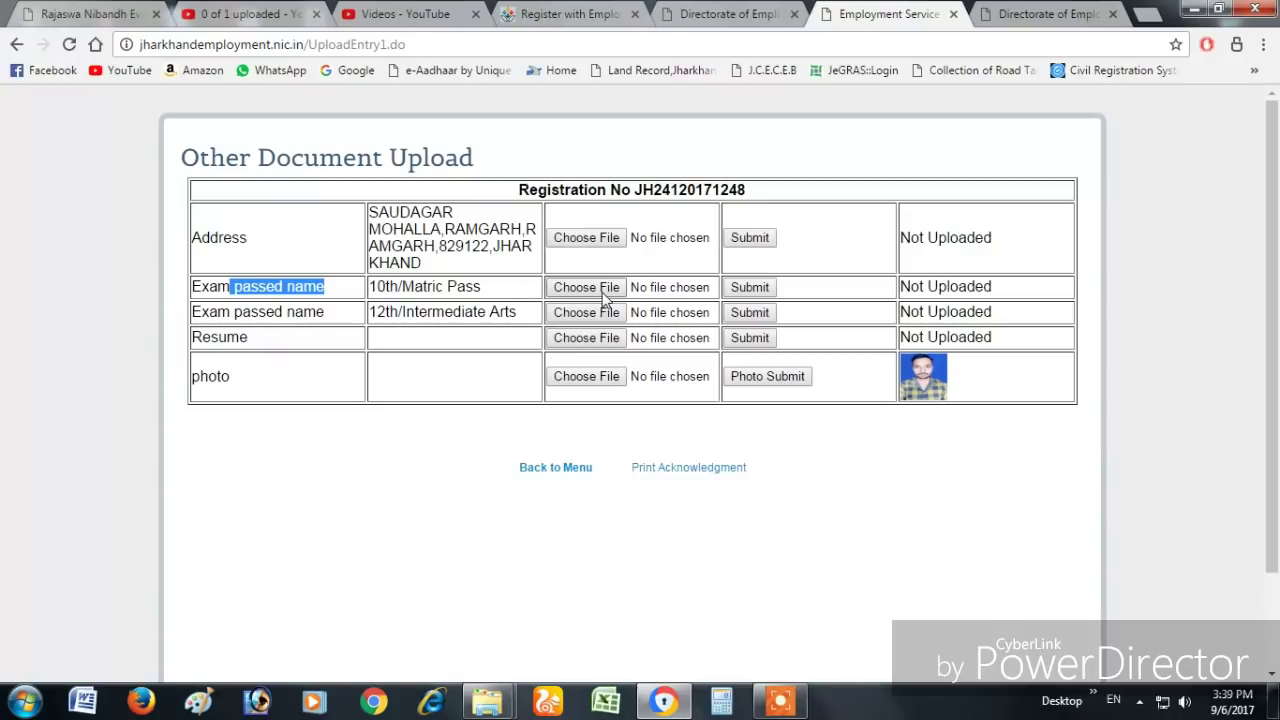
pyautogui.moveTo(208, 312); pyautogui.dragTo(330, 323)
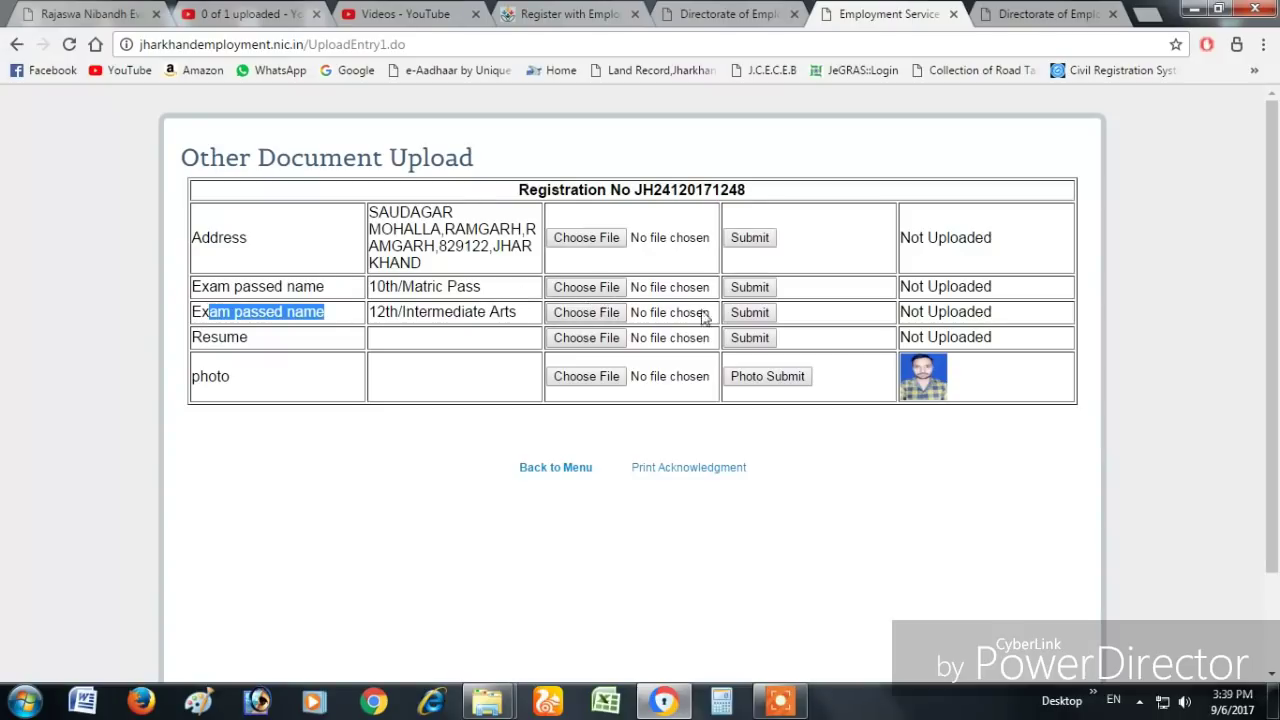
pyautogui.click(266, 343)
pyautogui.moveTo(200, 338); pyautogui.dragTo(471, 340)
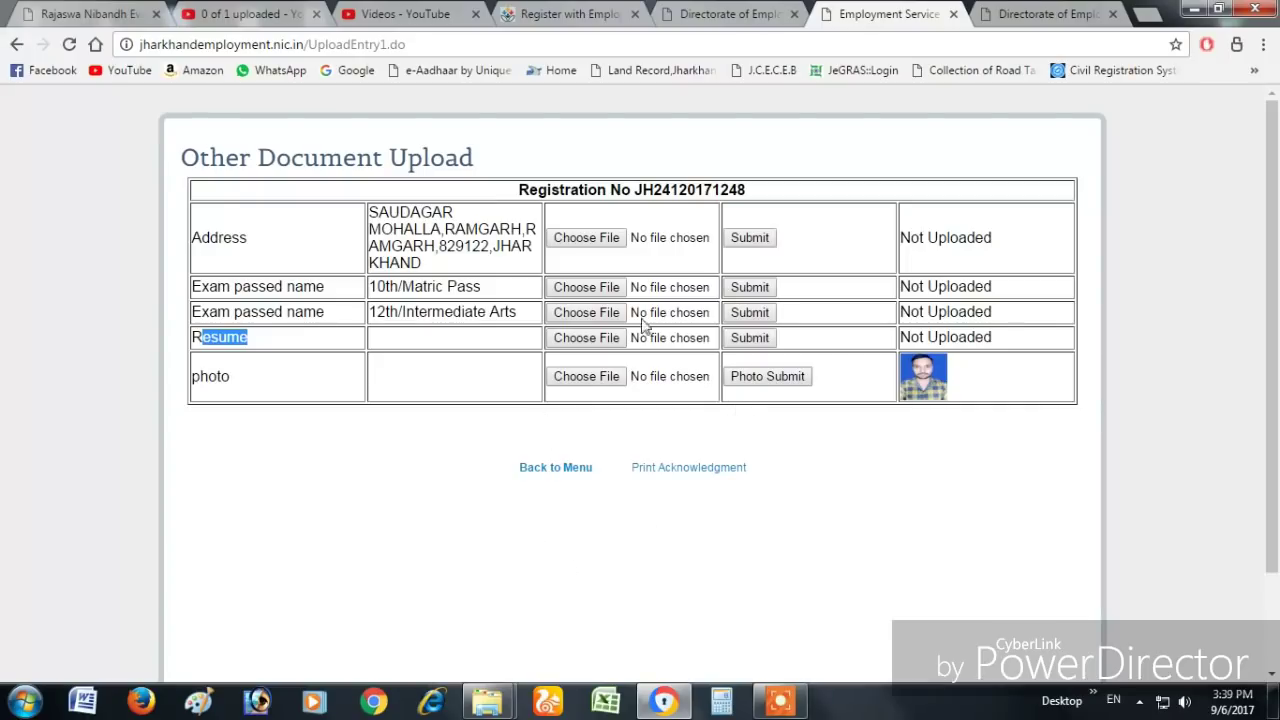
# Try to attach the image img177 as the candidate's address document
pyautogui.click(578, 242)
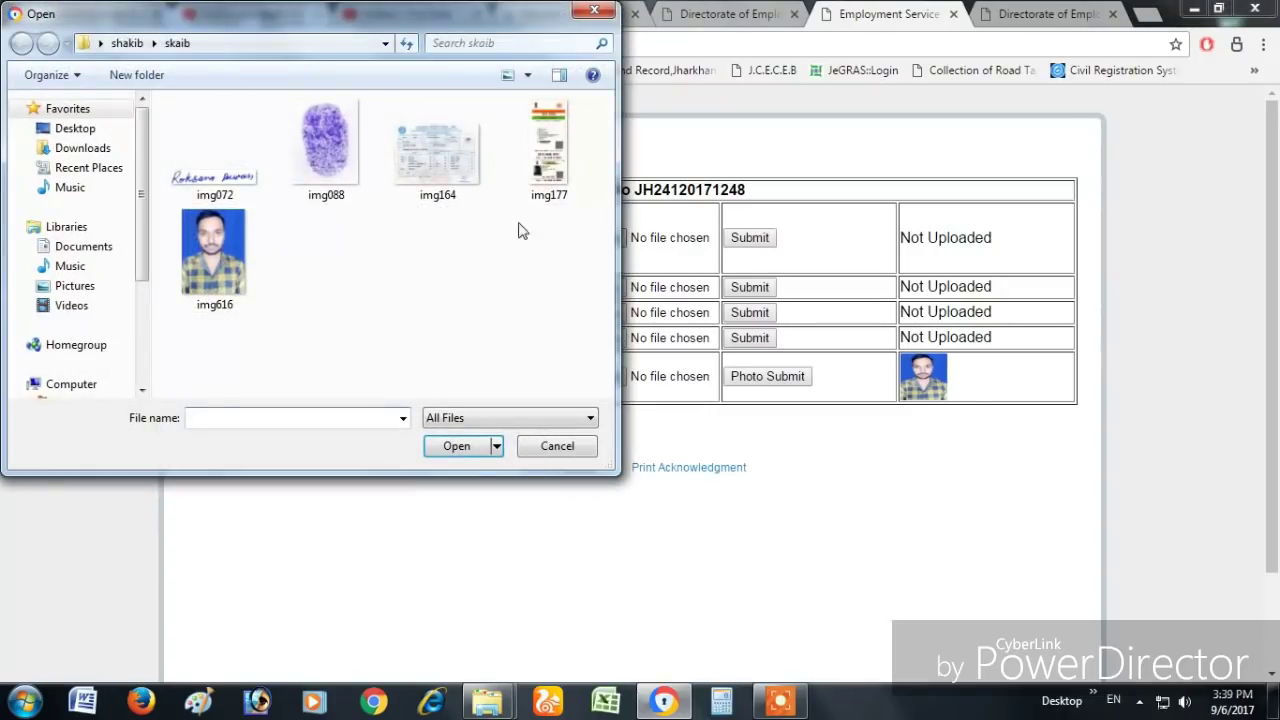
pyautogui.click(547, 168)
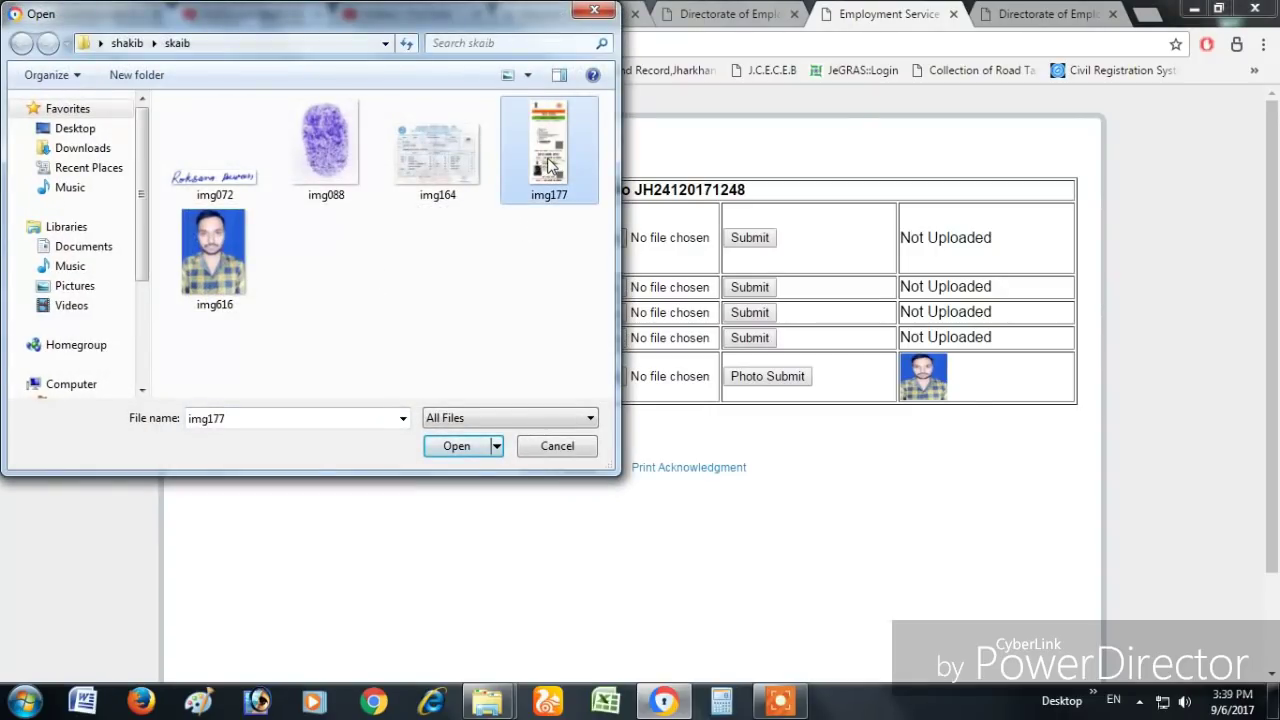
pyautogui.doubleClick(547, 168)
pyautogui.click(778, 152)
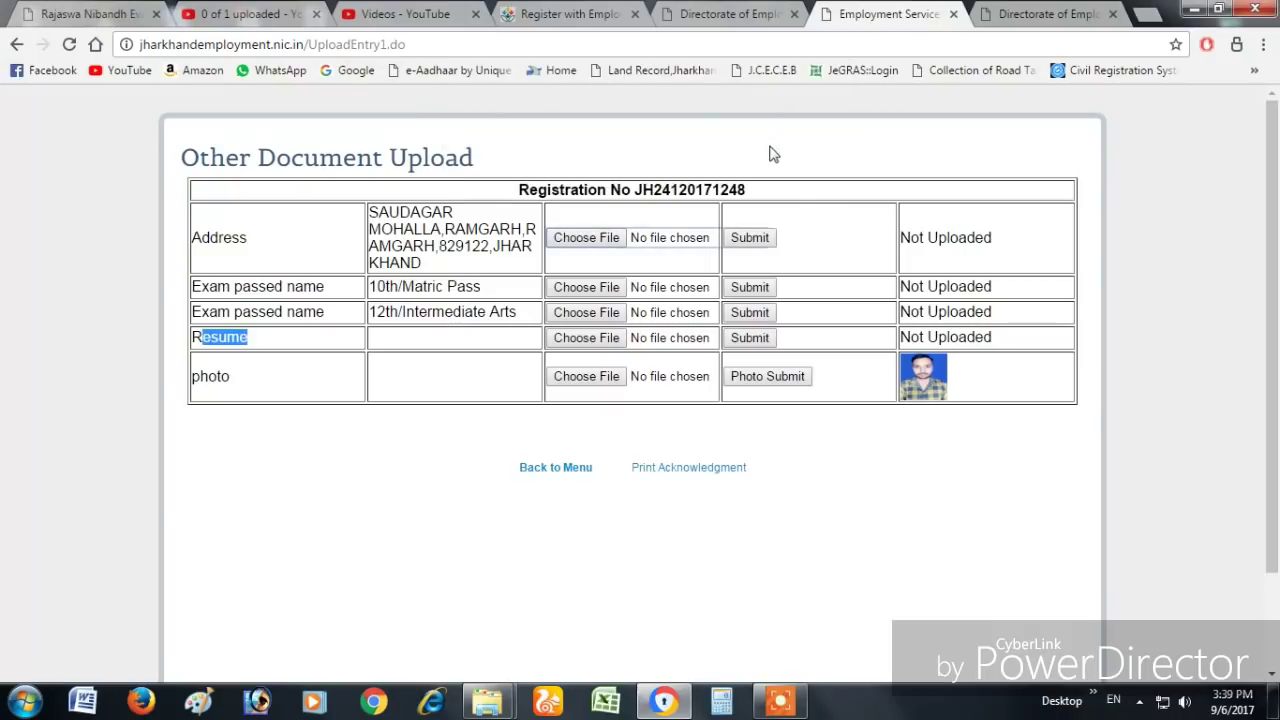
# Attach ITI FORM.pdf from the Desktop as the address document and submit it
pyautogui.click(594, 240)
pyautogui.press('Down')
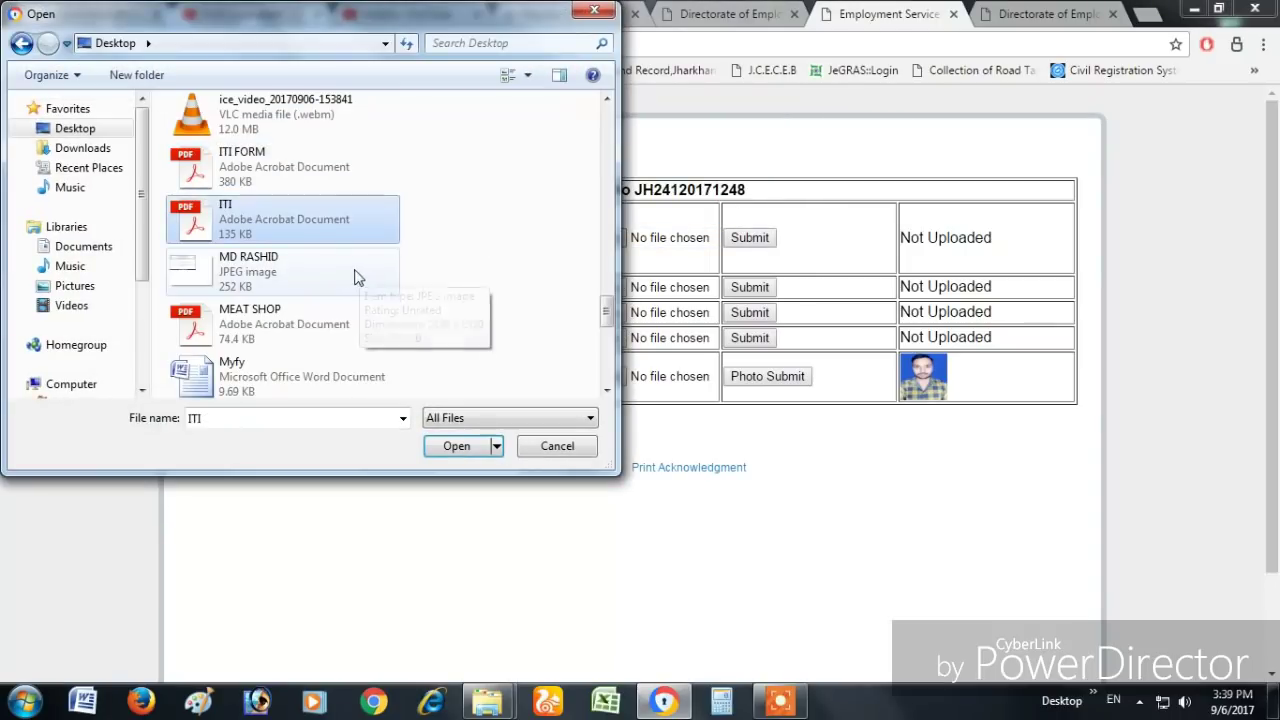
pyautogui.press('i')
pyautogui.press('i')
pyautogui.press('i')
pyautogui.press('i')
pyautogui.press('i')
pyautogui.press('i')
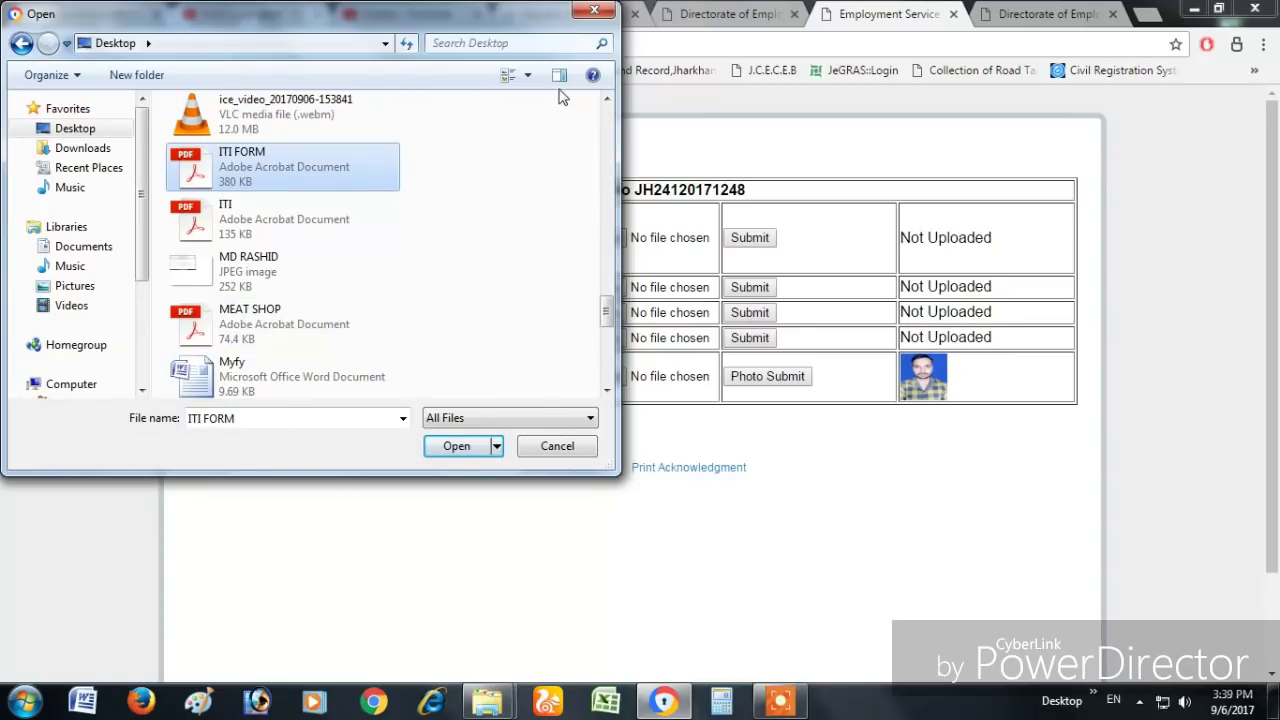
pyautogui.doubleClick(299, 170)
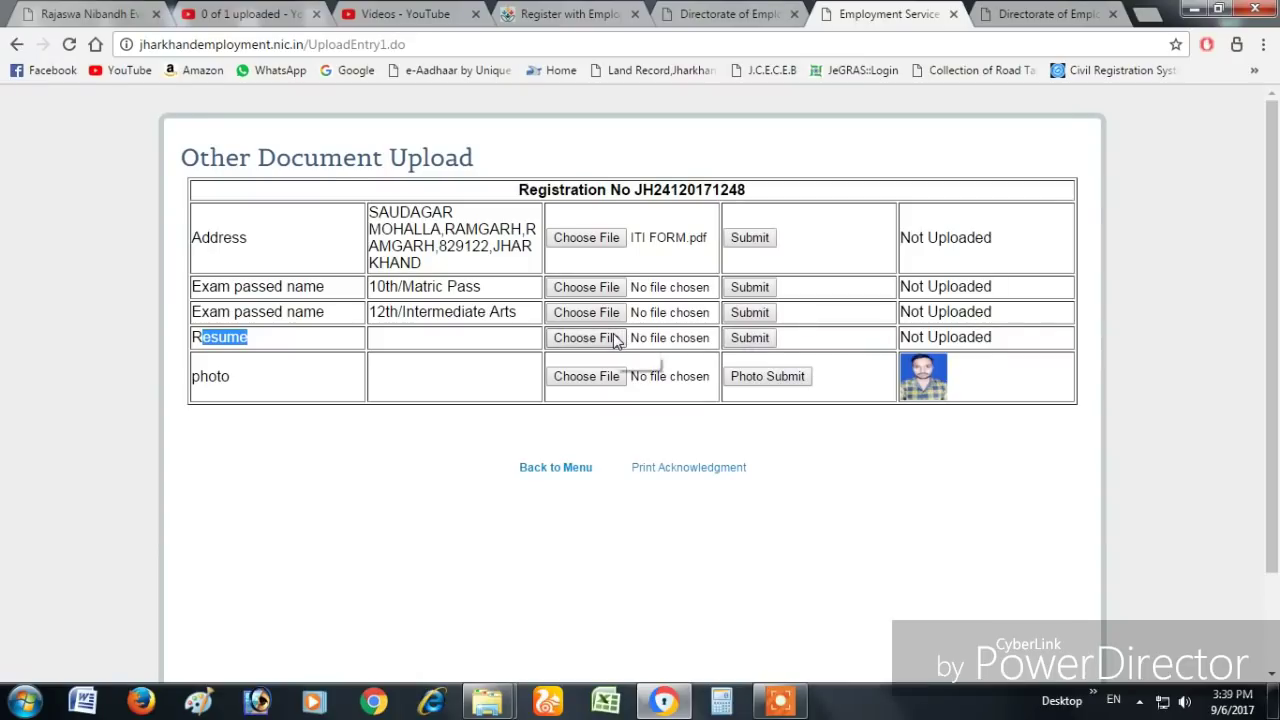
pyautogui.click(740, 244)
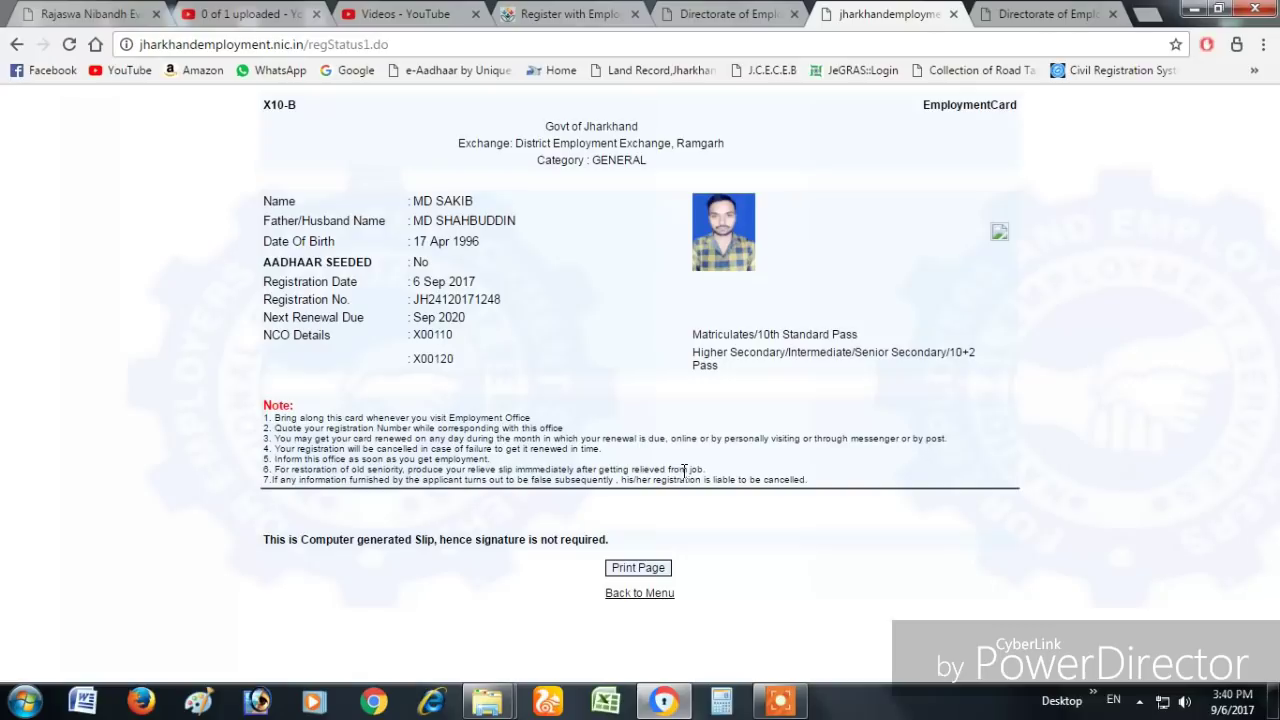
# Preview the employment card's printout with the colour option set to Color, and cancel printing
pyautogui.click(639, 569)
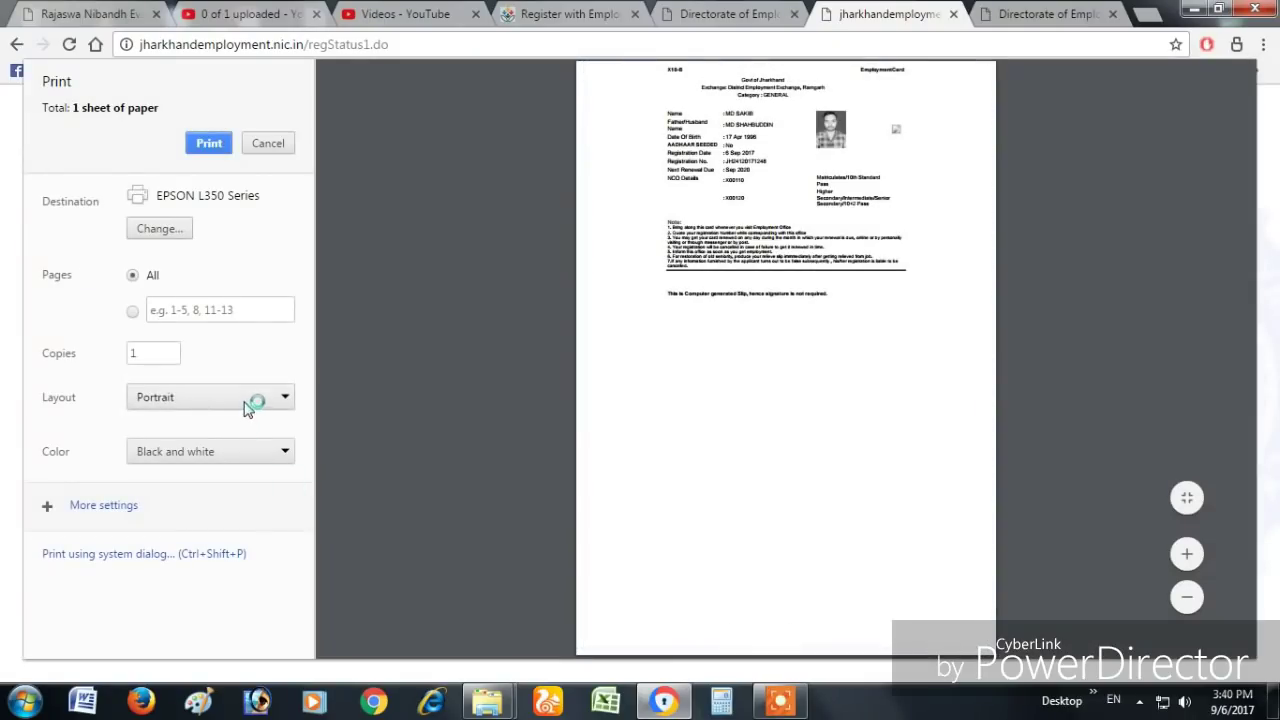
pyautogui.click(248, 403)
pyautogui.click(244, 401)
pyautogui.click(237, 451)
pyautogui.click(220, 489)
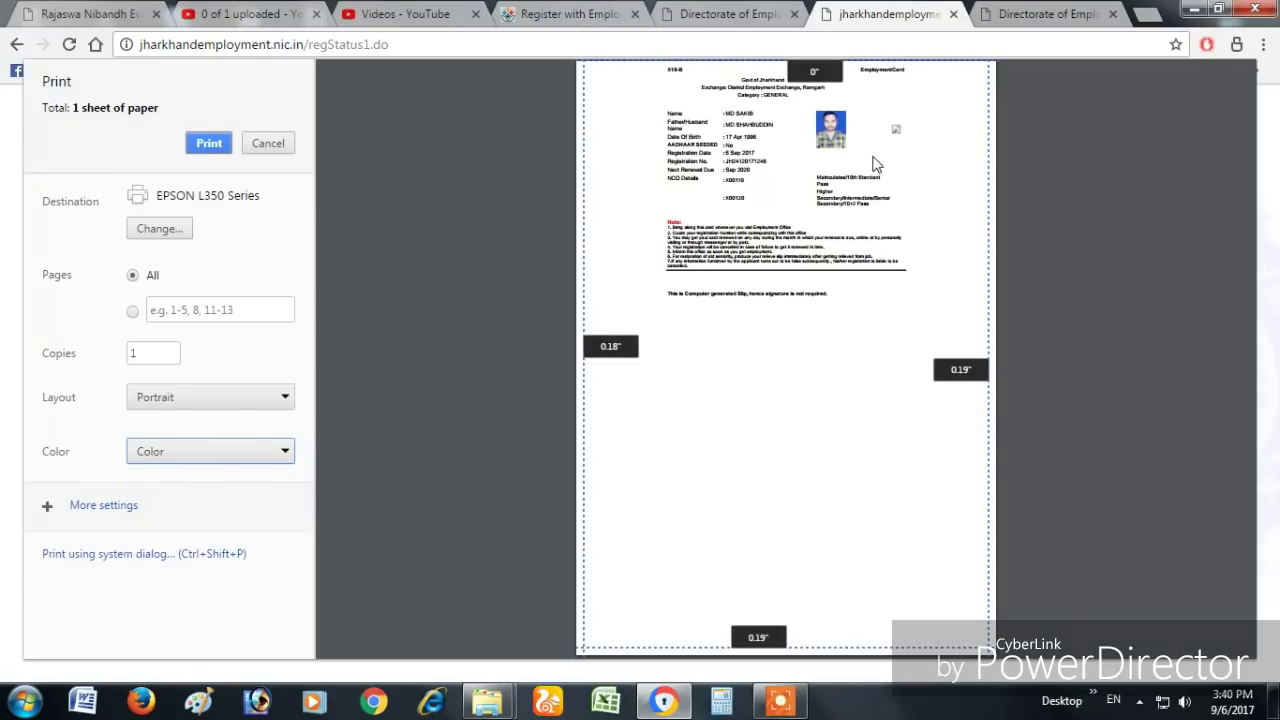
pyautogui.click(268, 143)
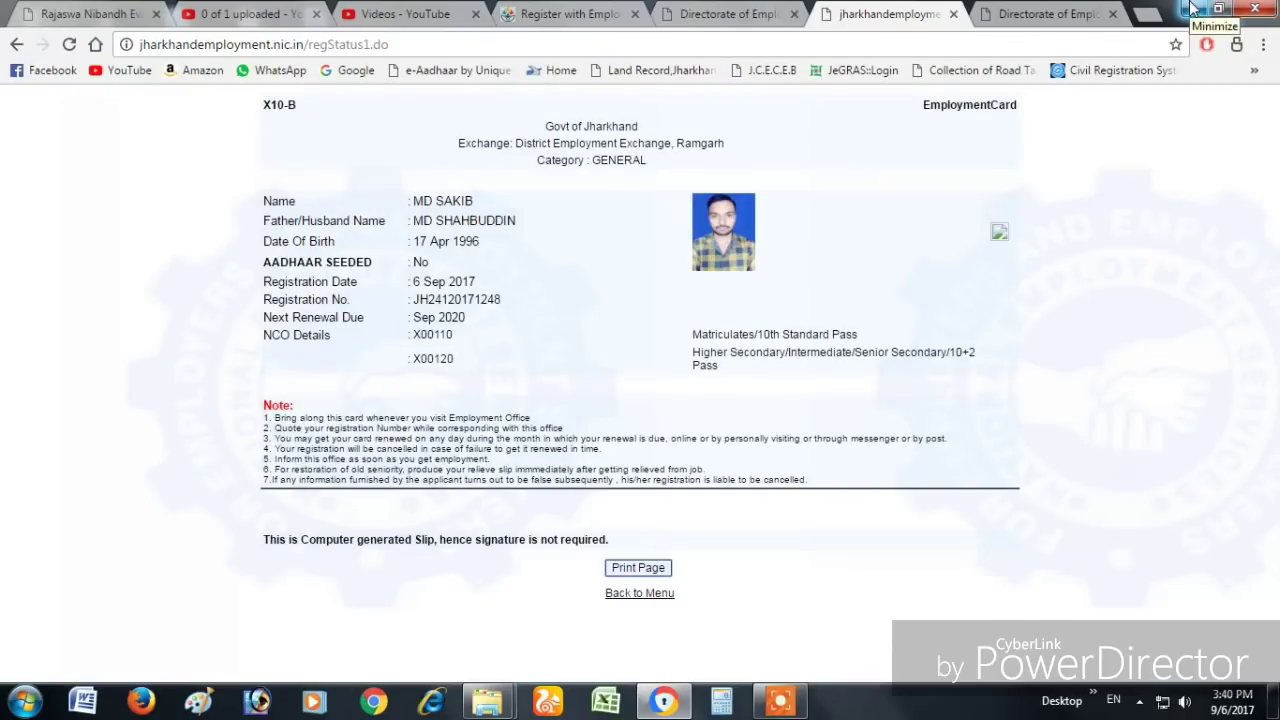
pyautogui.click(1192, 9)
pyautogui.rightClick(587, 220)
pyautogui.click(617, 273)
pyautogui.click(782, 698)
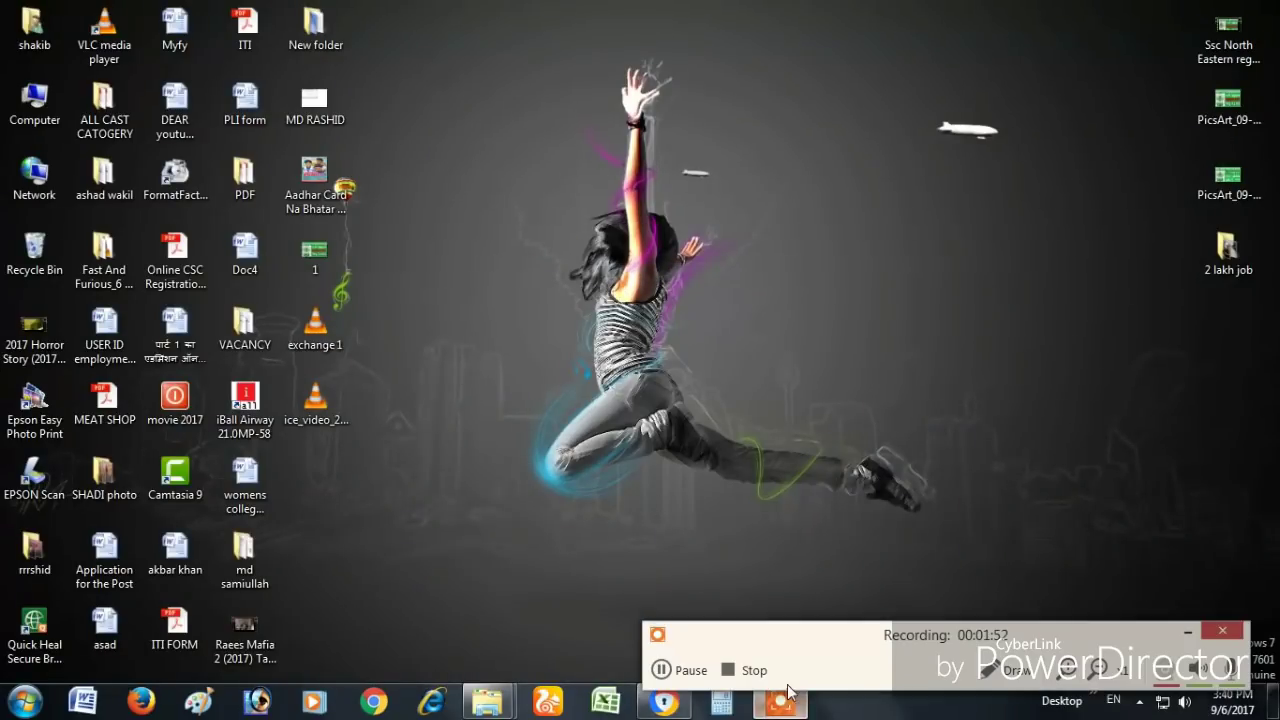